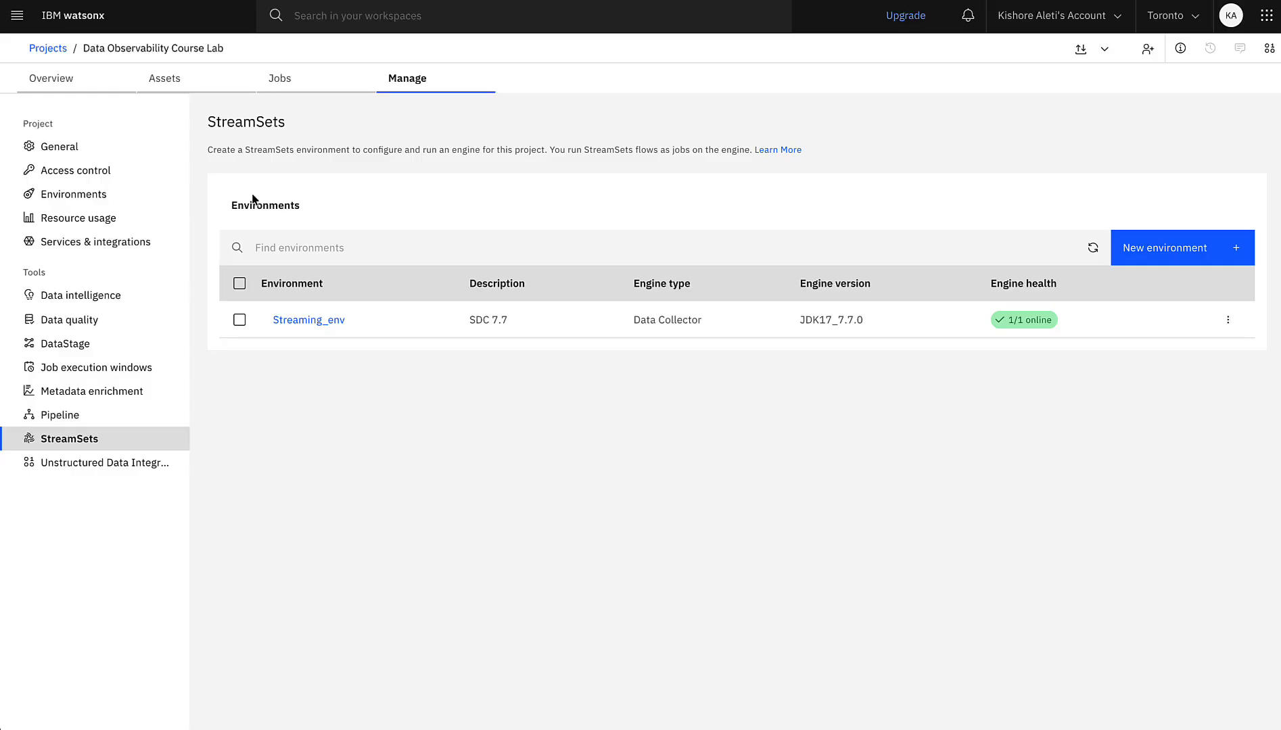
# Create a real-time streaming data flow named Streaming_dataflow in the project's assets, using the Streaming_env environment
pyautogui.click(173, 79)
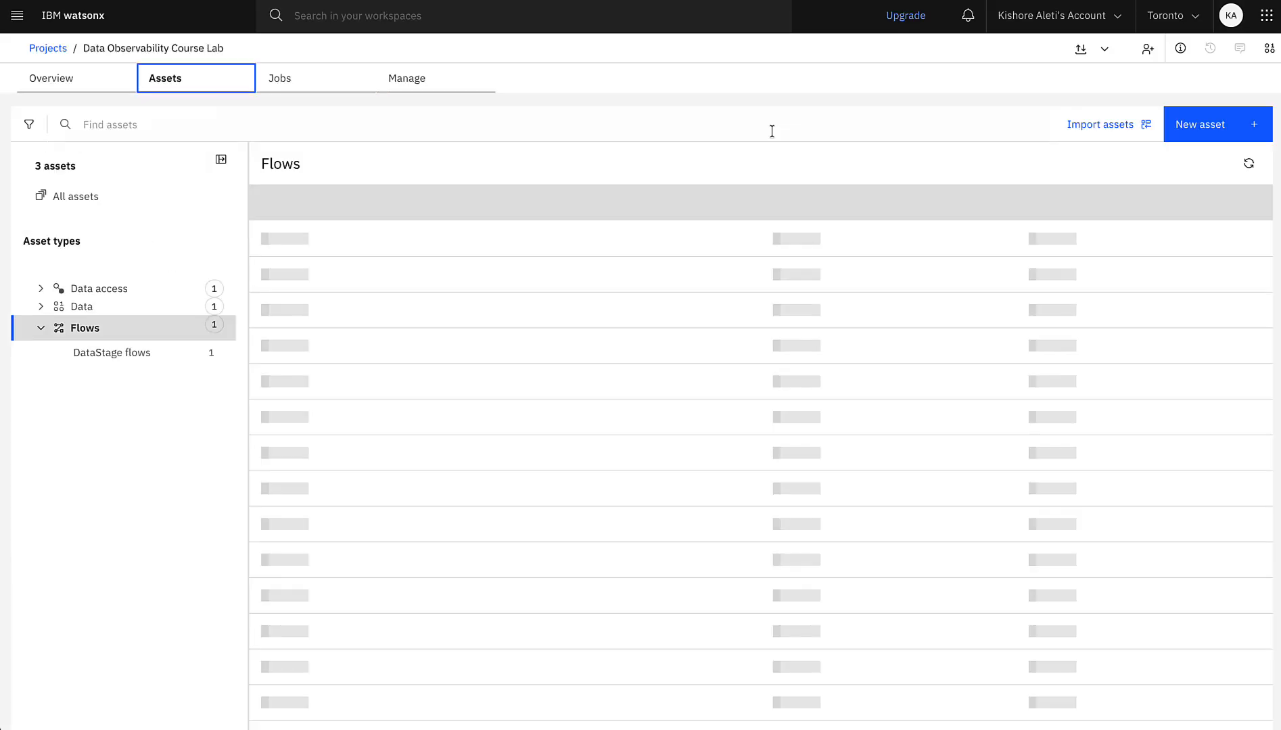
pyautogui.click(1215, 129)
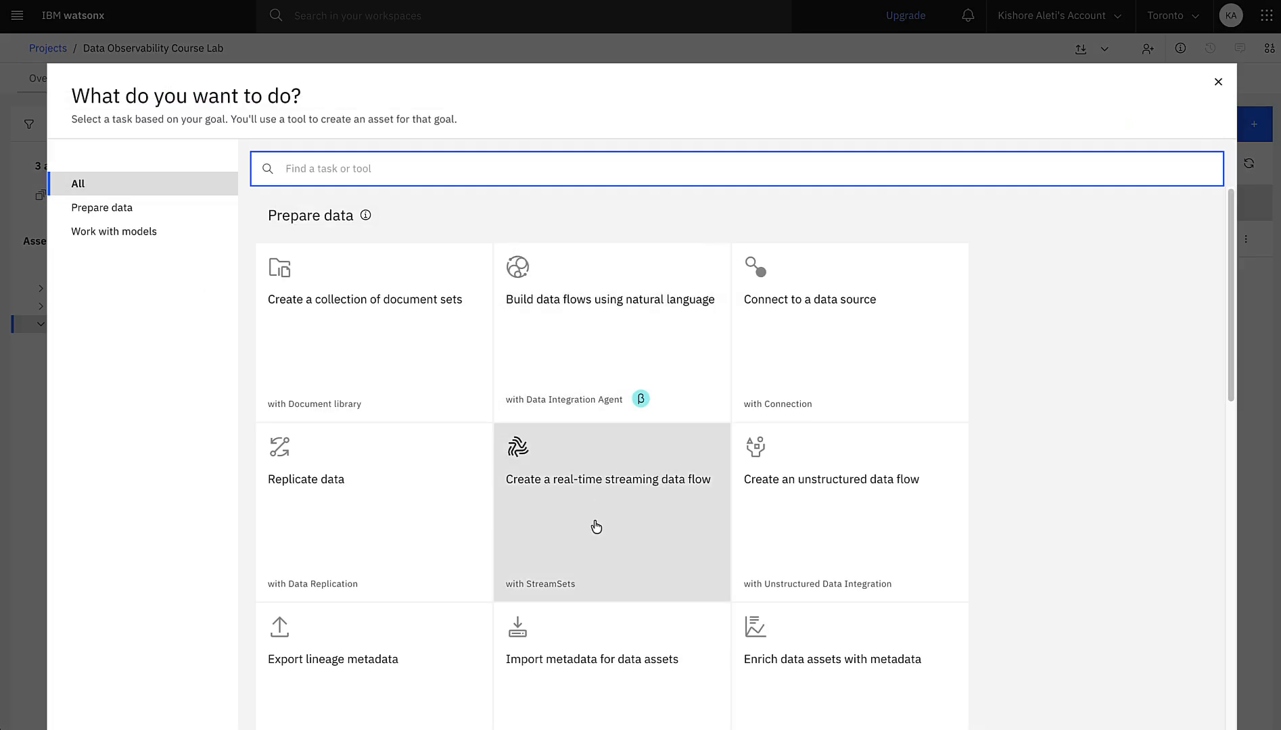
pyautogui.click(596, 527)
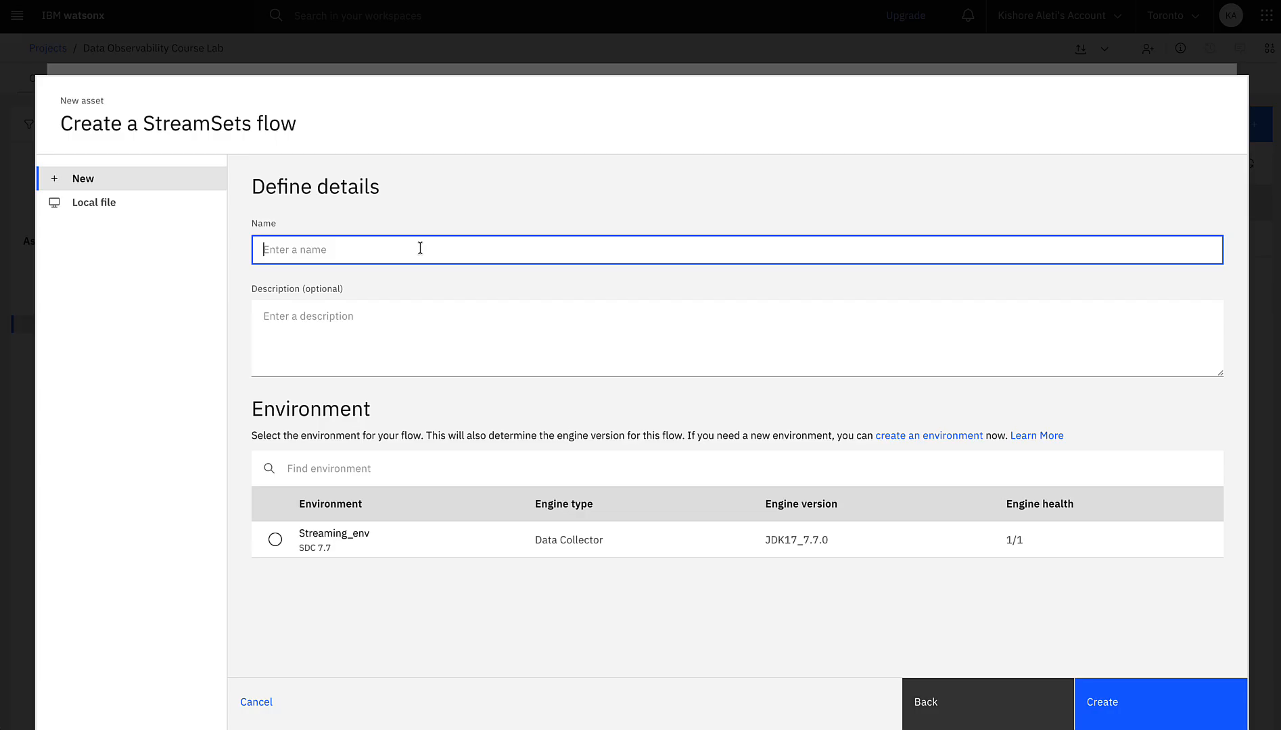
pyautogui.write('Streaming_dataflow')
pyautogui.click(275, 539)
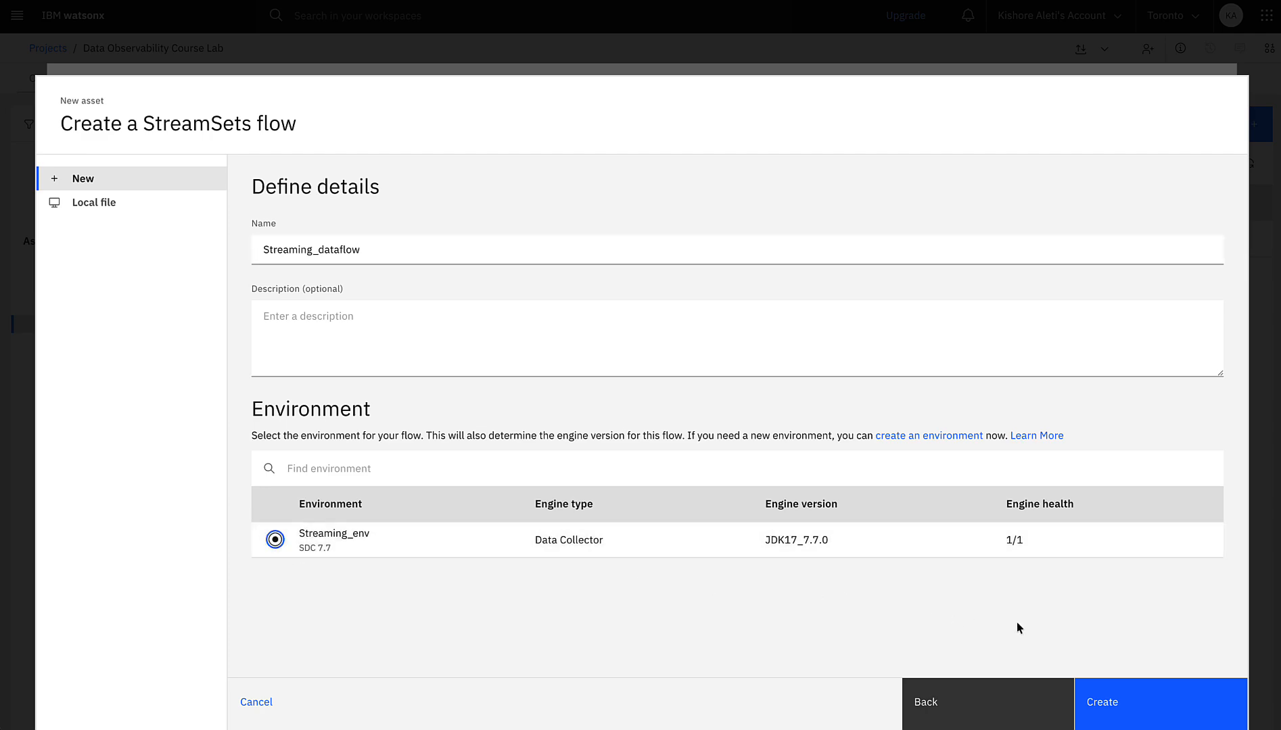
pyautogui.click(1129, 701)
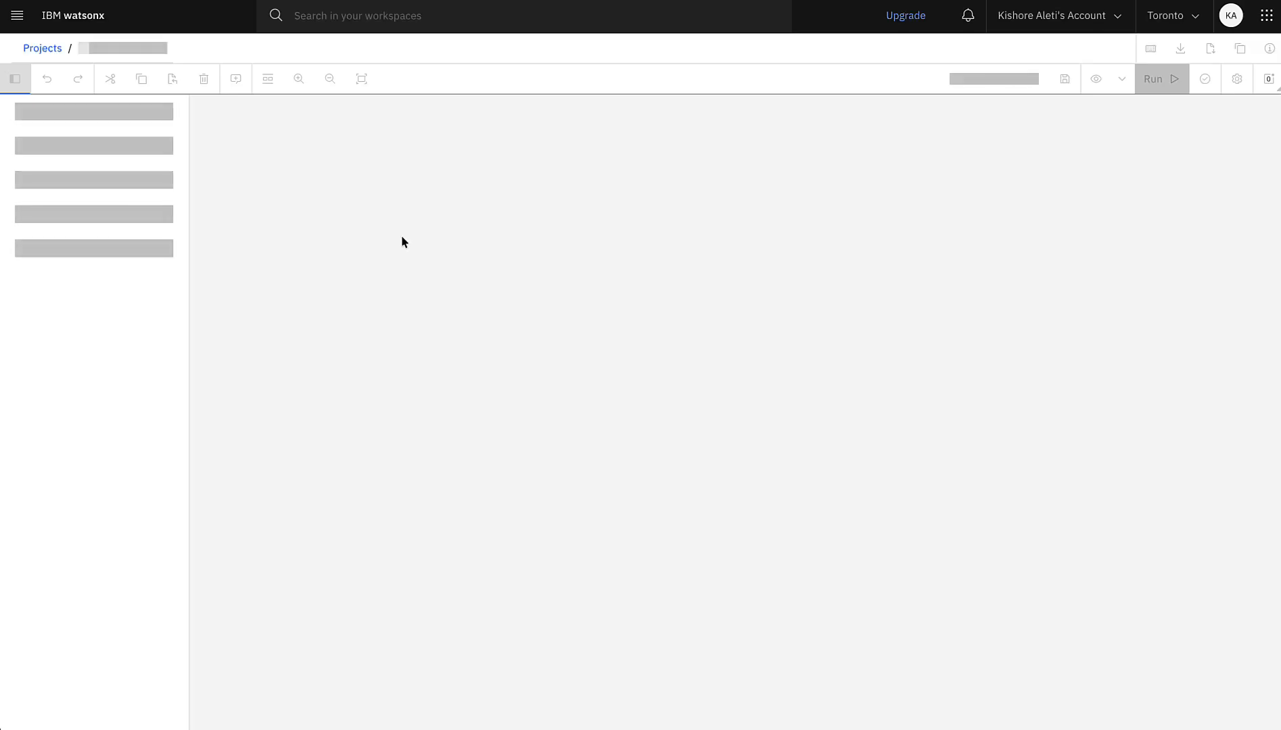
# Find the Dev Data Generator source stage and place it near the upper-left of the empty flow canvas
pyautogui.click(81, 107)
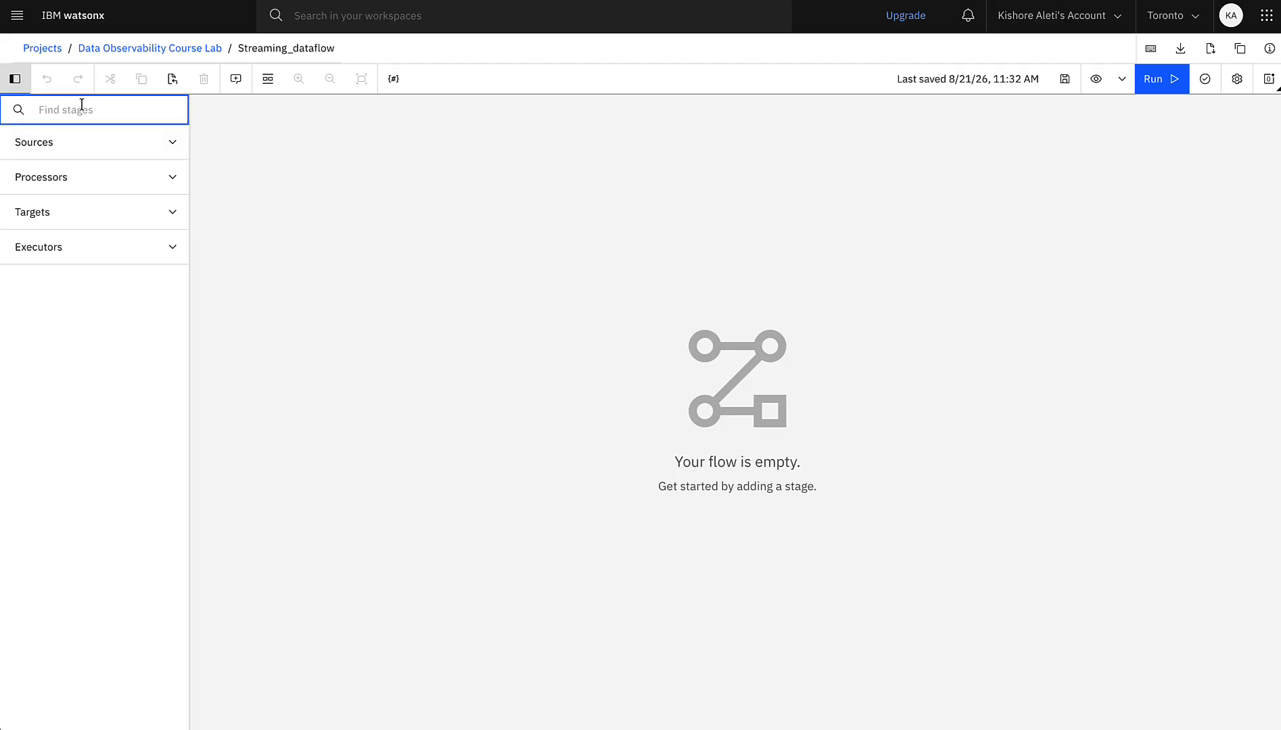
pyautogui.write('dev')
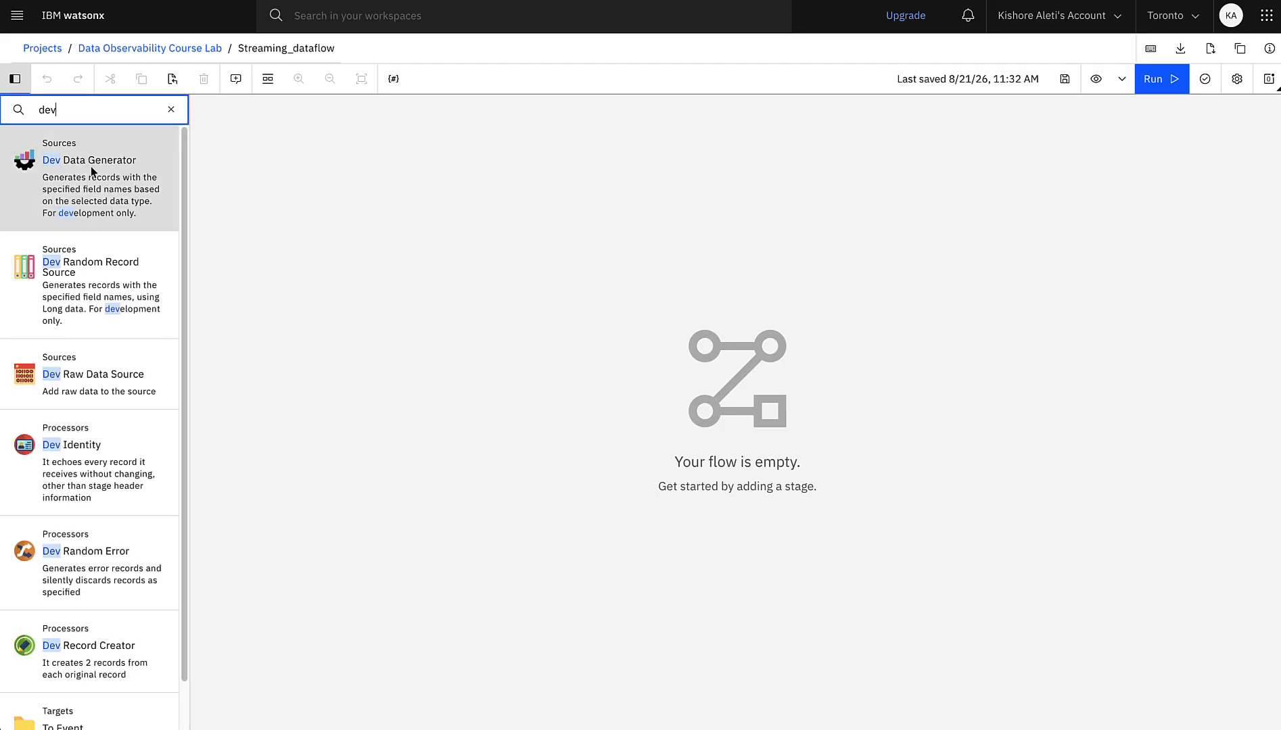
pyautogui.click(90, 181)
pyautogui.moveTo(270, 170); pyautogui.dragTo(332, 224)
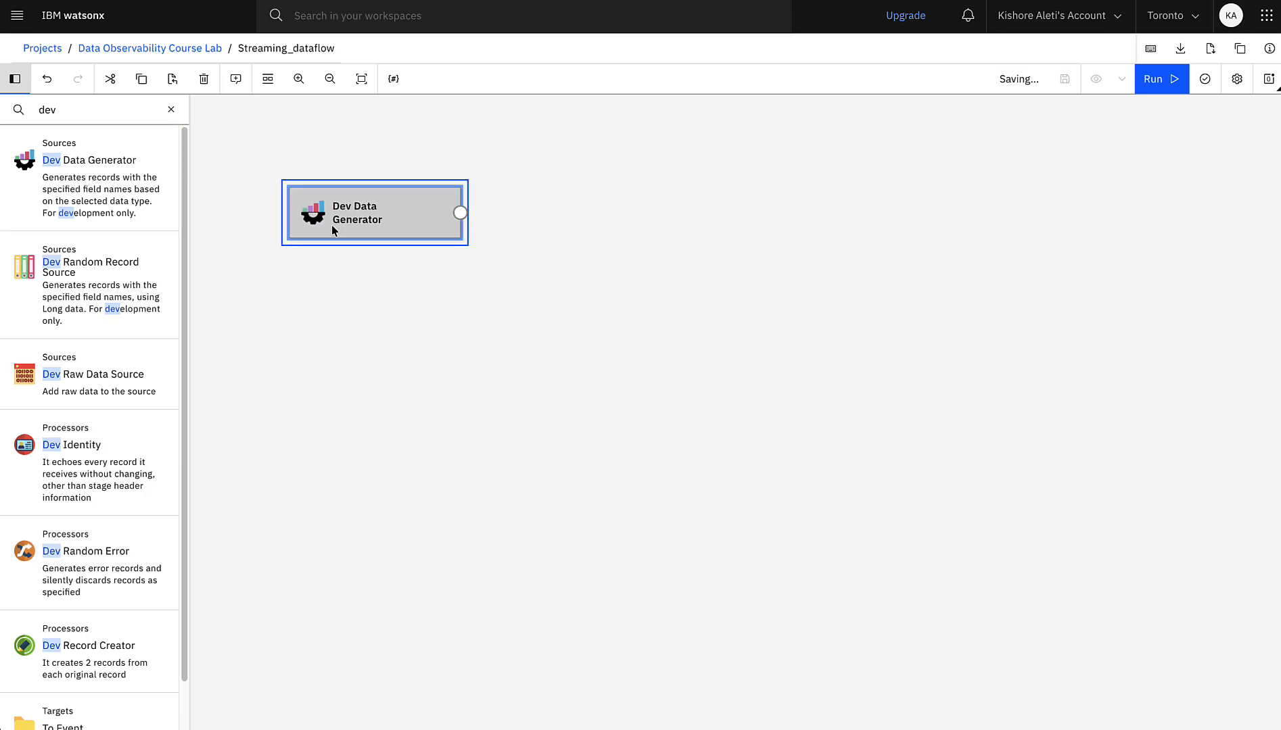
# Add a Trash target connected to the Dev Data Generator stage and clear the stage search
pyautogui.click(99, 110)
pyautogui.press('BackSpace')
pyautogui.press('BackSpace')
pyautogui.press('BackSpace')
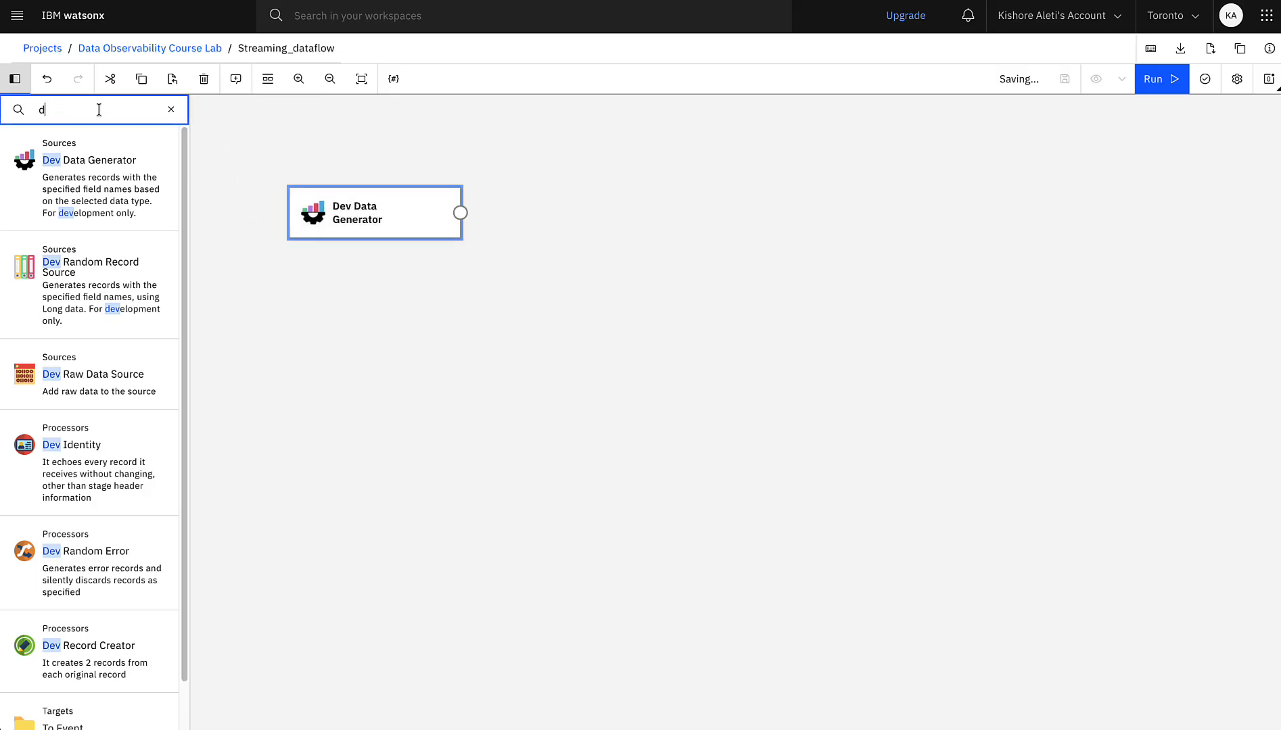
pyautogui.write('tras')
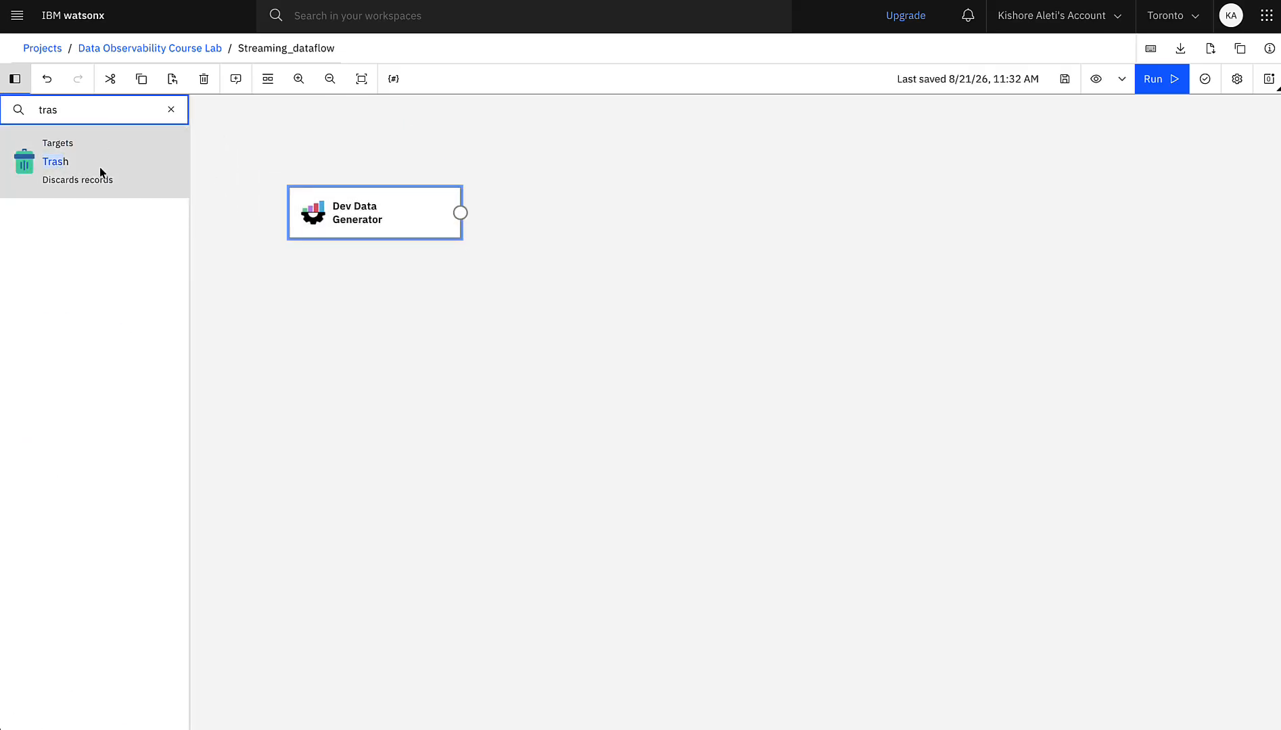
pyautogui.click(99, 177)
pyautogui.click(172, 111)
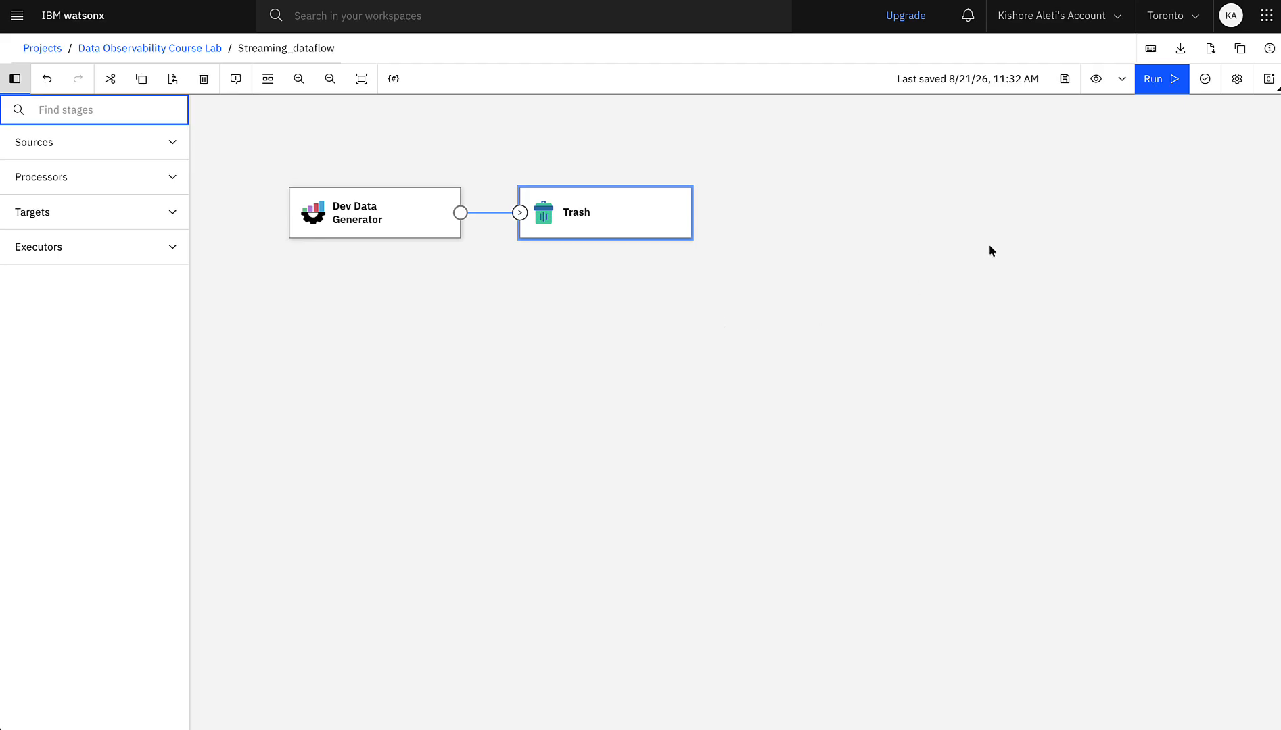
# Run the flow, view its overall real-time summary, and open the associated job from the job run details
pyautogui.click(1149, 82)
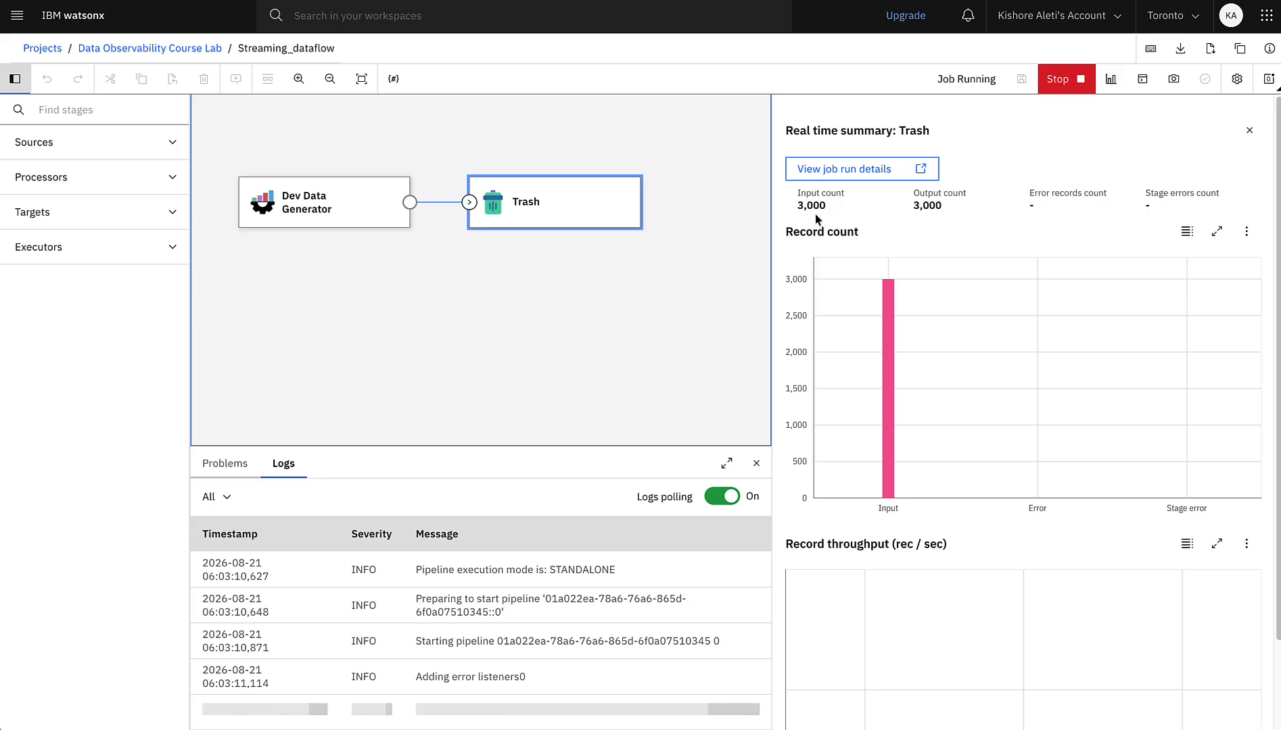
pyautogui.click(657, 333)
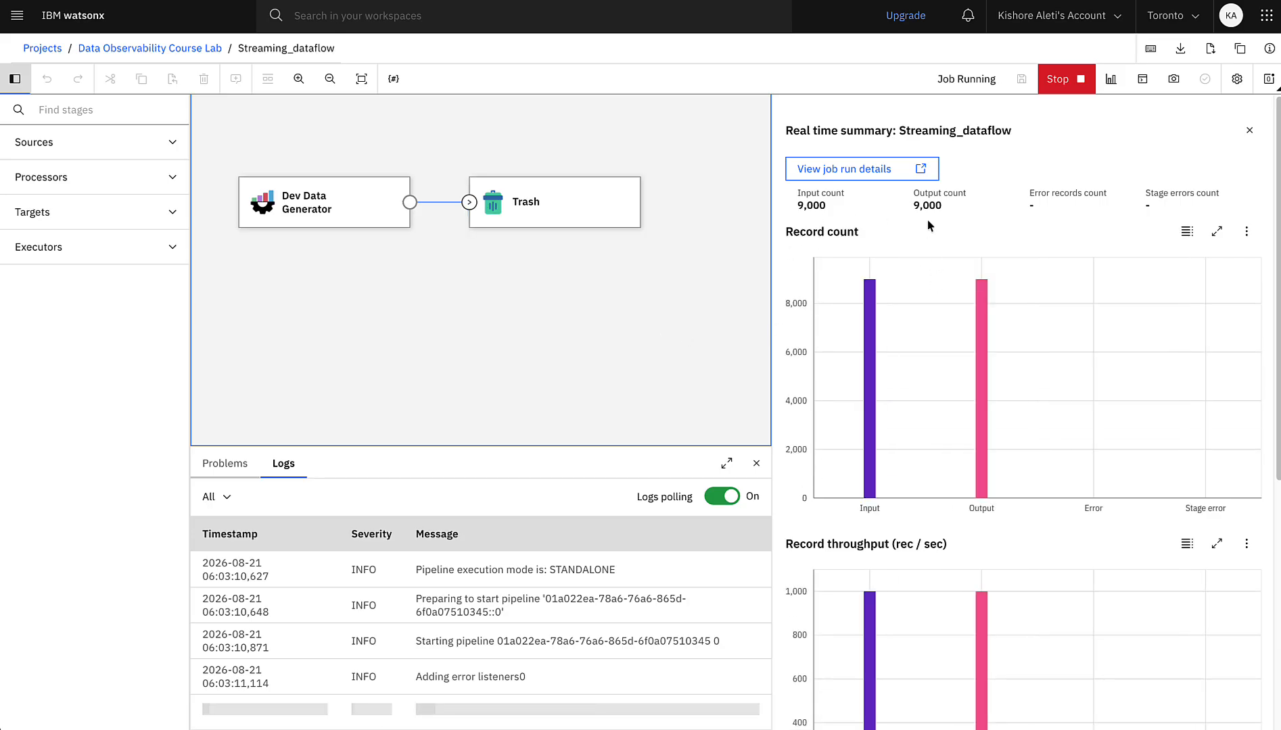
pyautogui.click(862, 178)
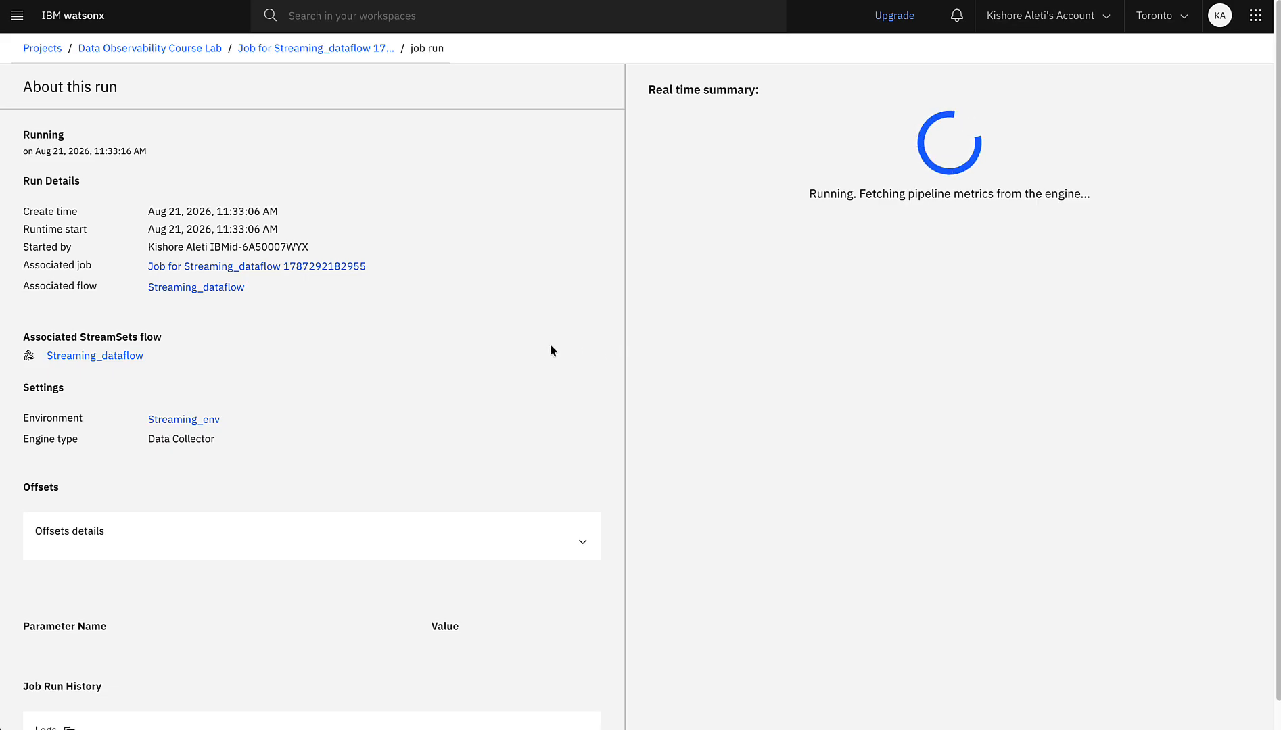
pyautogui.click(323, 270)
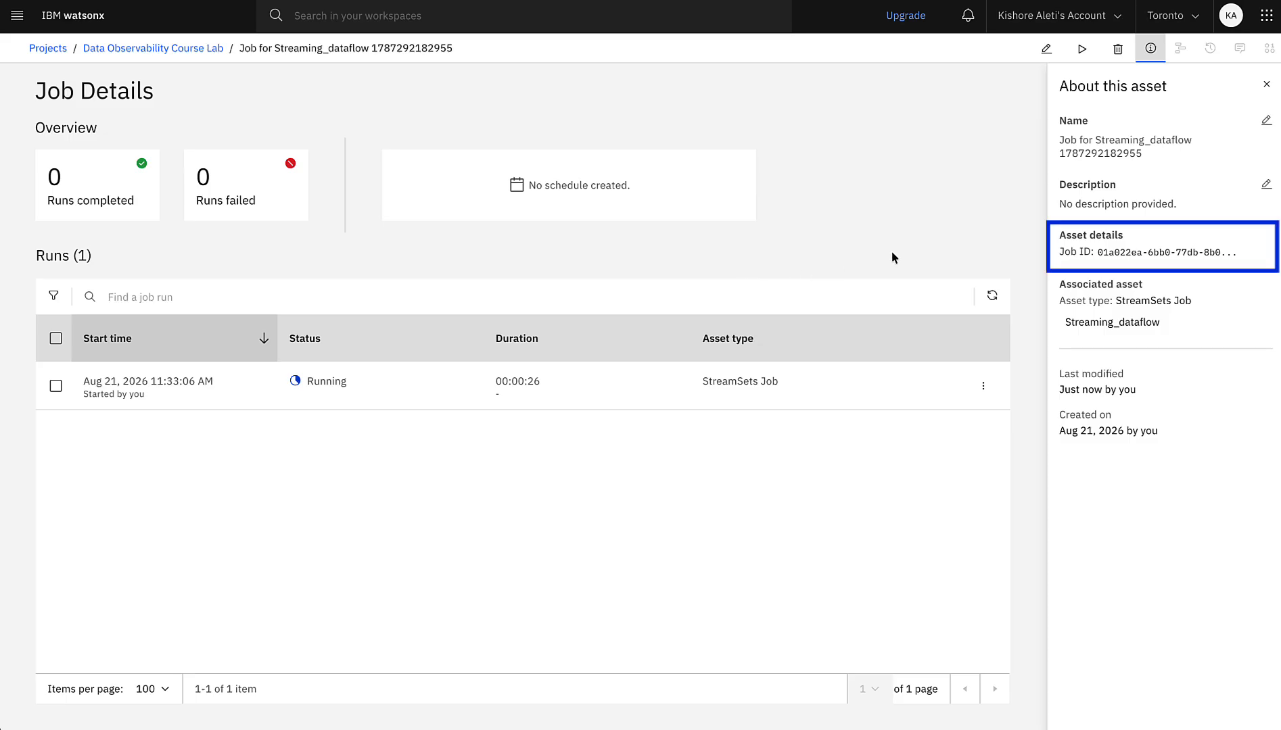
# Copy the Job ID from the asset details and paste it into a new note in Notes
pyautogui.click(1166, 260)
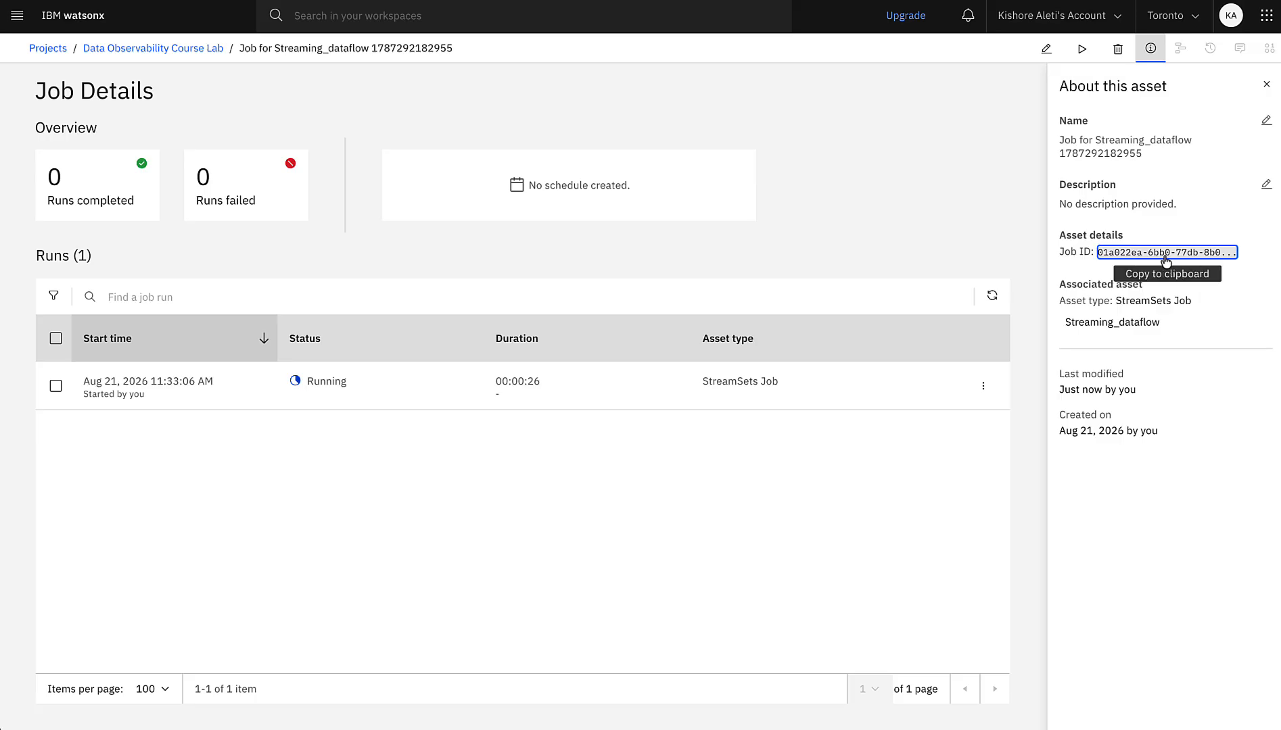
pyautogui.click(1275, 725)
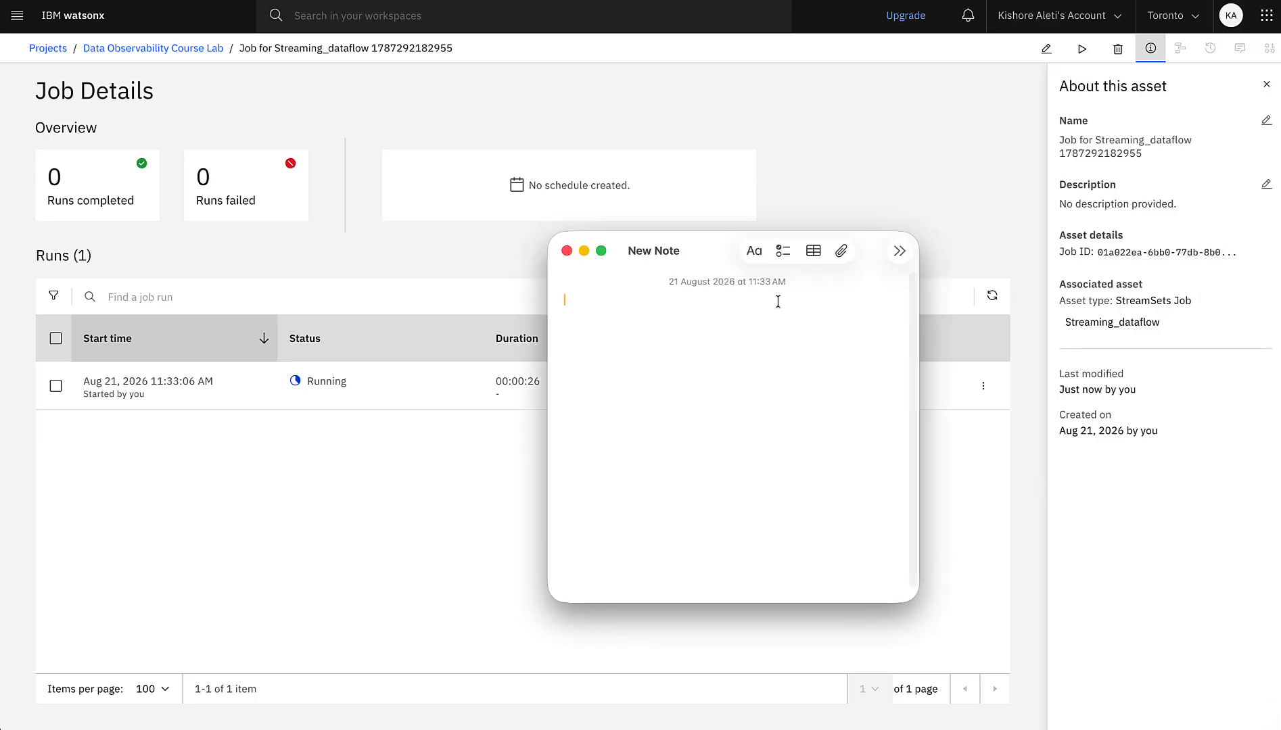
pyautogui.rightClick(726, 368)
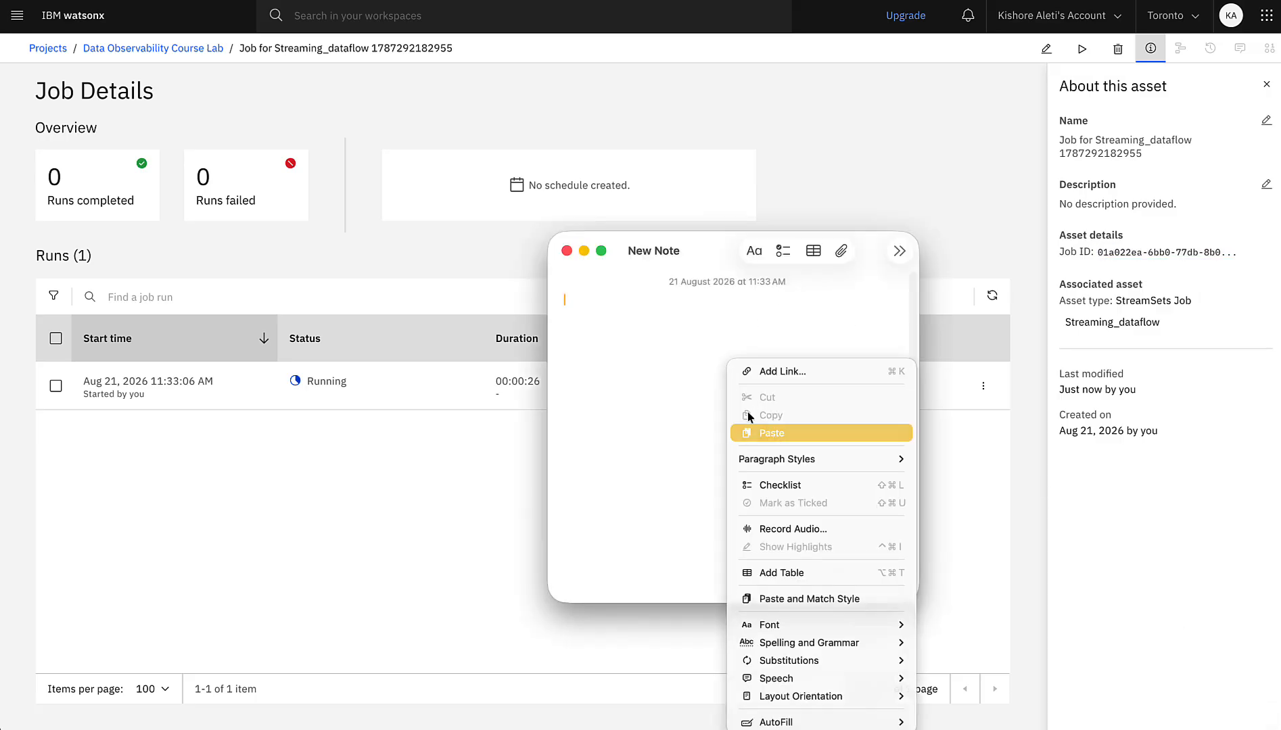
pyautogui.click(709, 371)
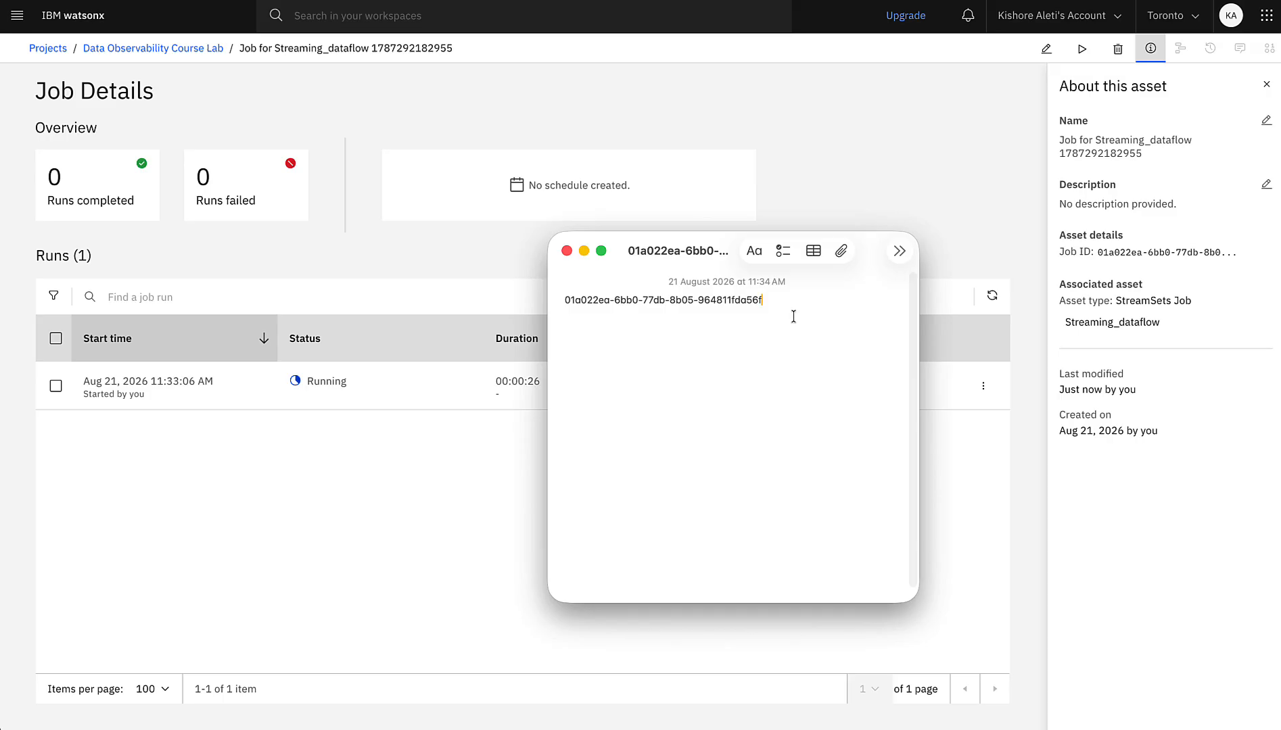
pyautogui.click(800, 202)
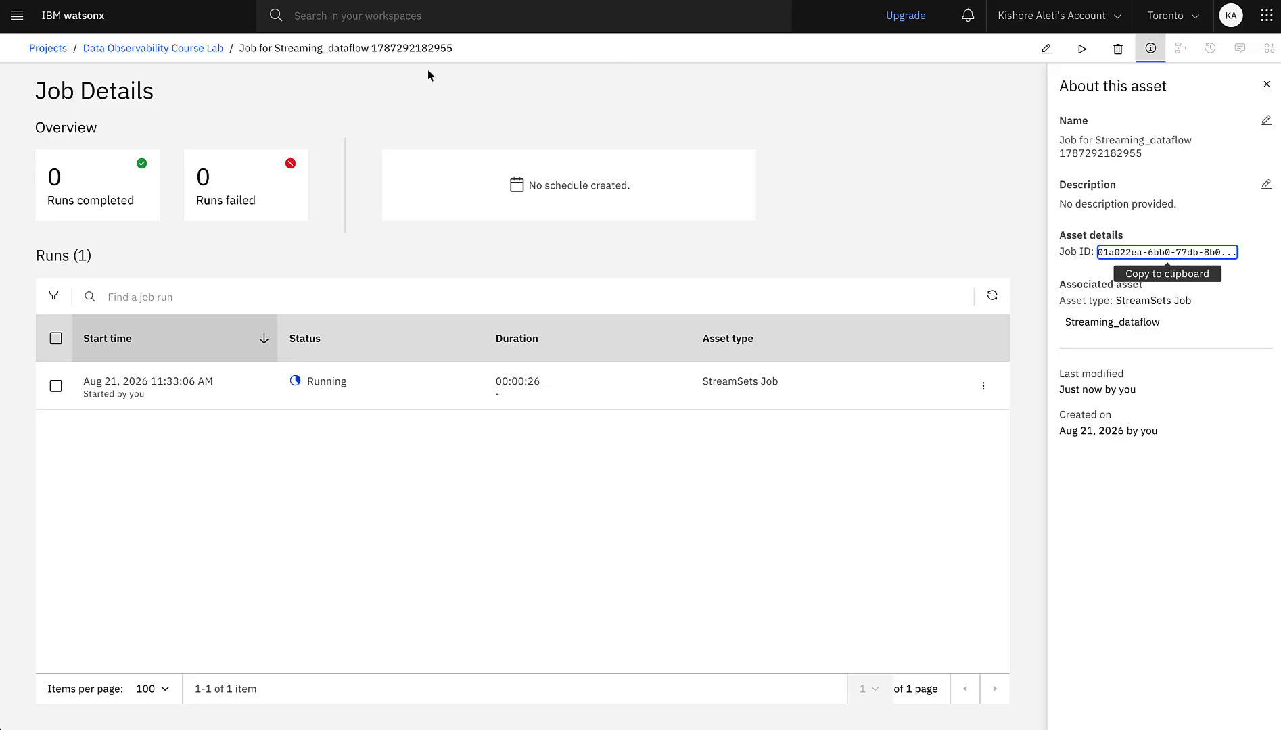
# Open Data observability in a new browser tab and switch to it
pyautogui.click(17, 14)
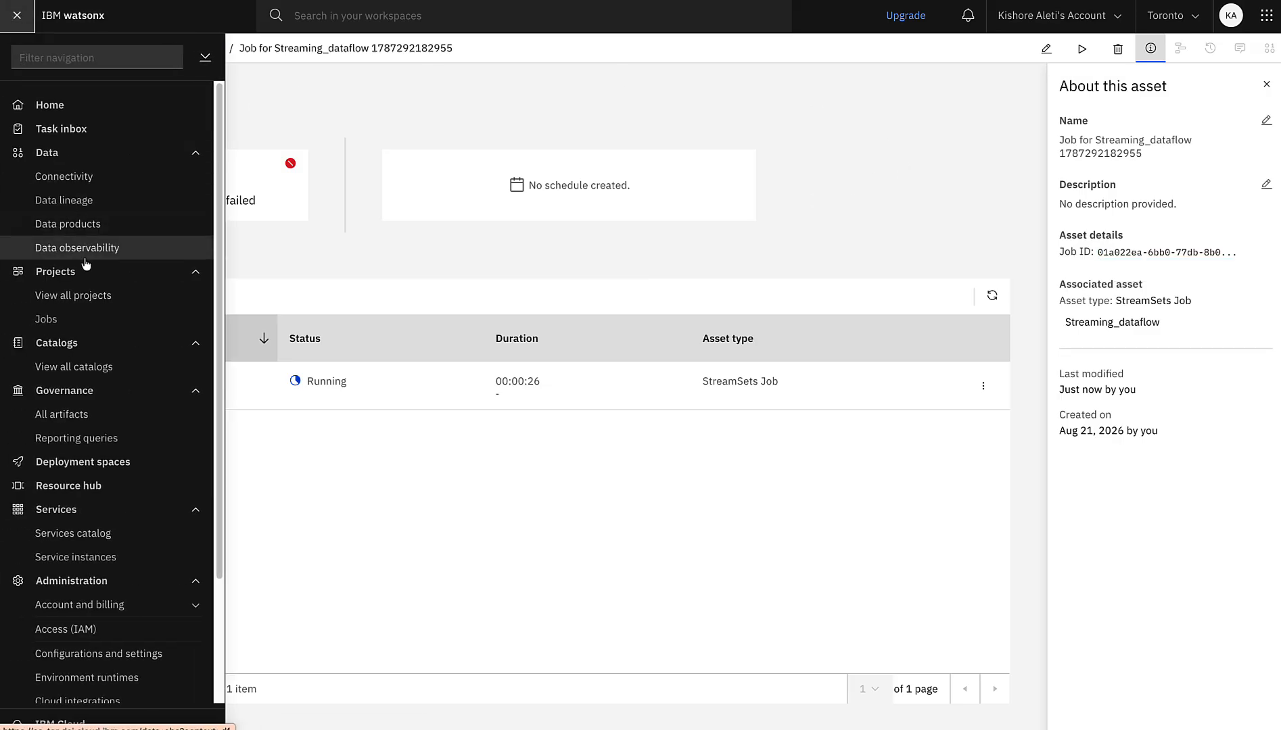
pyautogui.rightClick(89, 254)
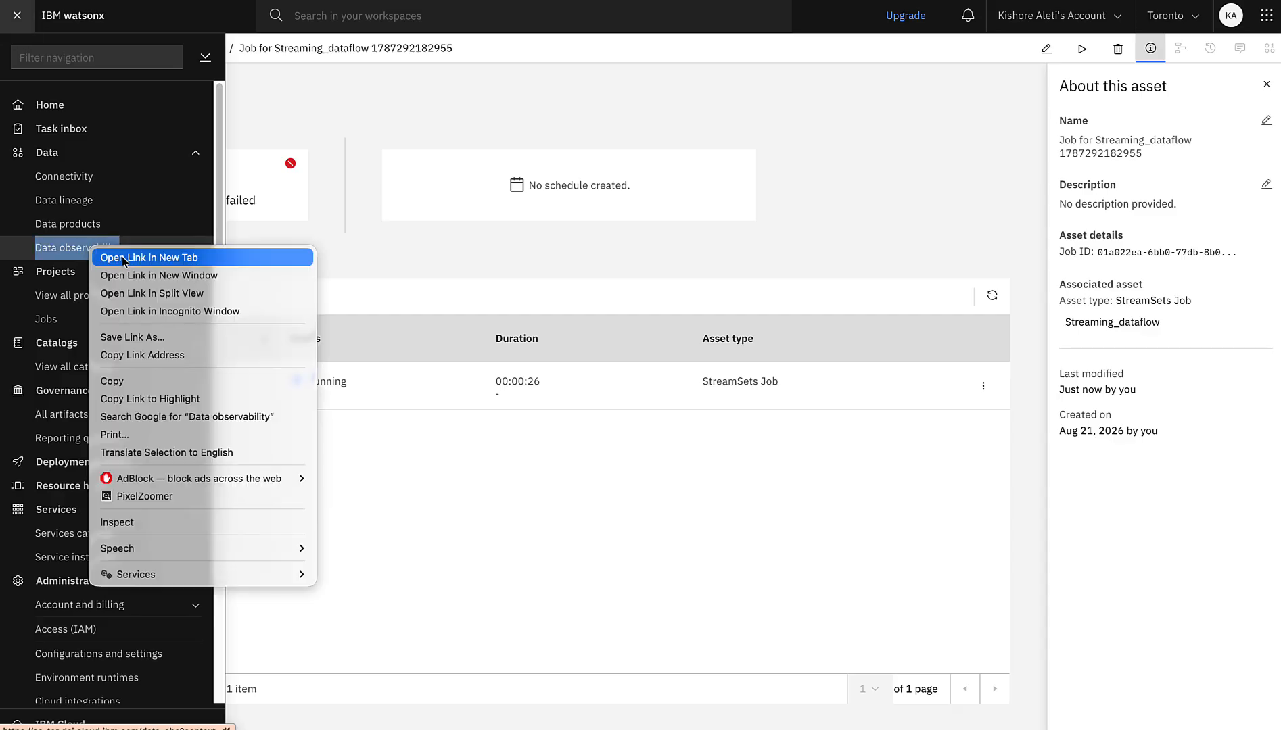
pyautogui.click(125, 259)
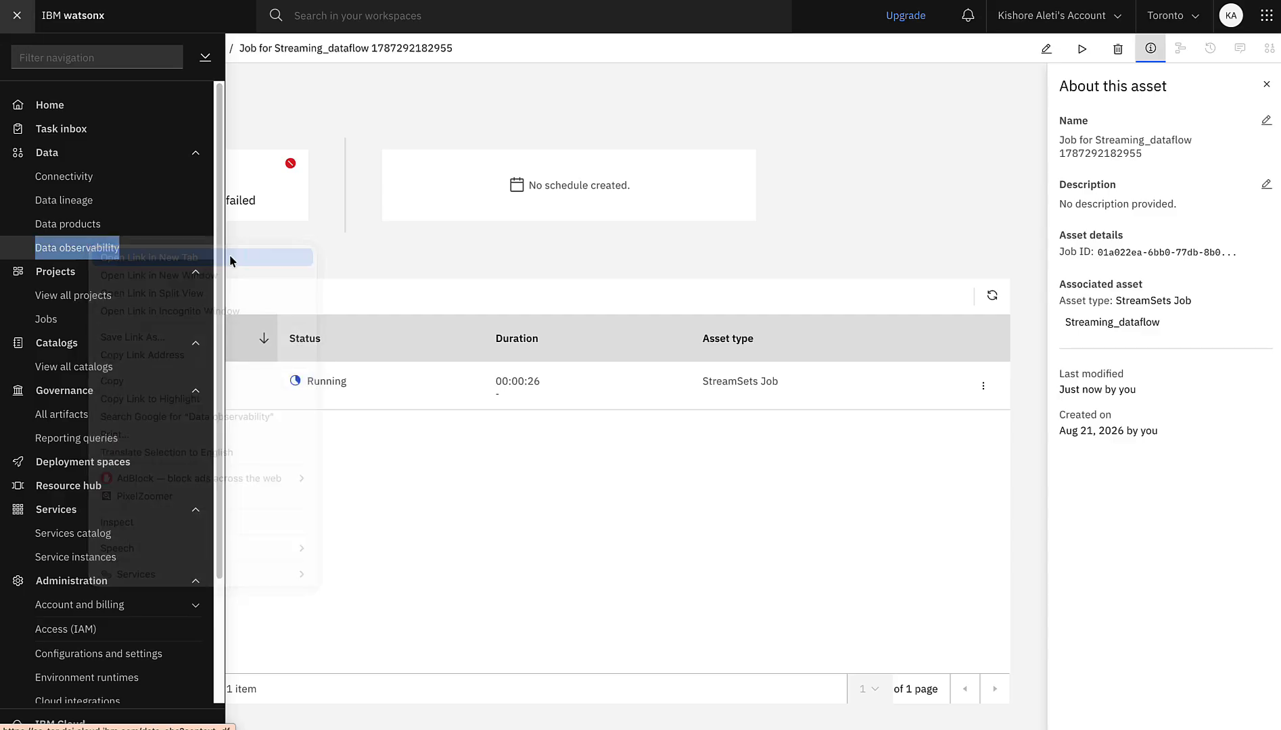
pyautogui.click(866, 188)
pyautogui.hotkey('ctrl', 'Tab')
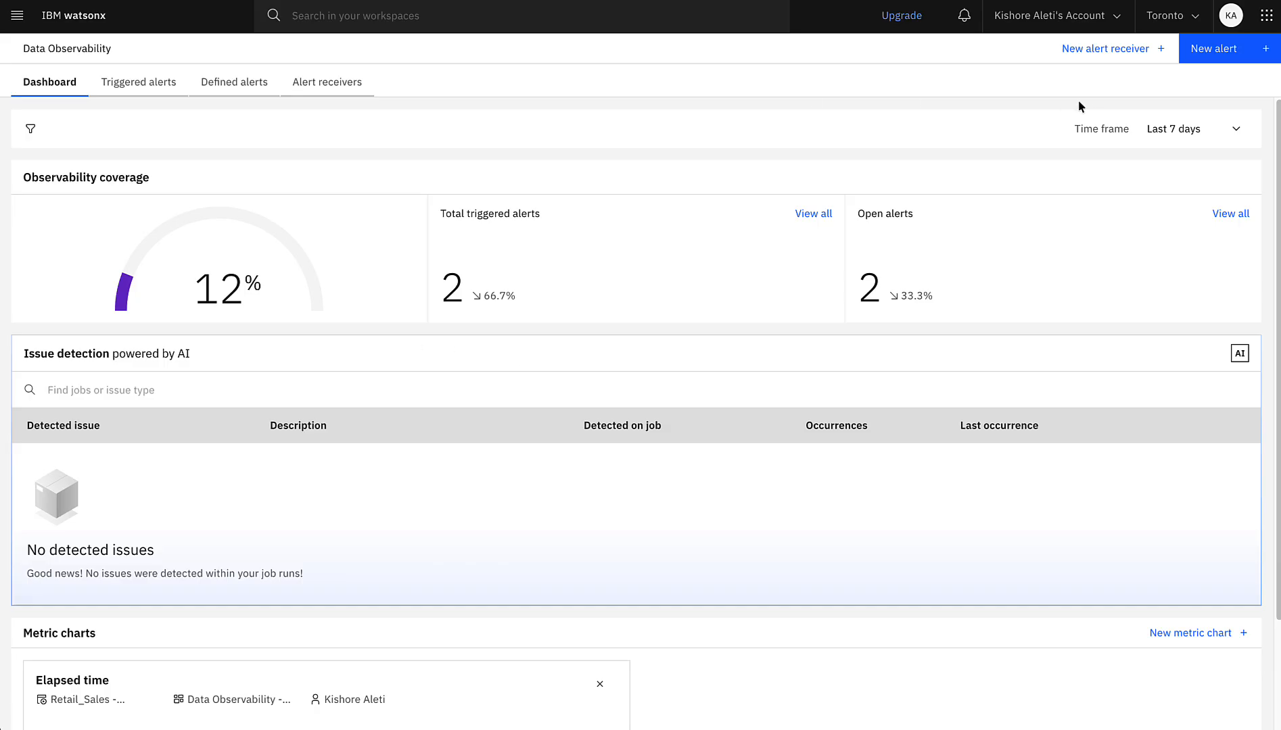
# Start a new alert of the Job run state type and proceed to its asset and condition definition
pyautogui.click(1198, 57)
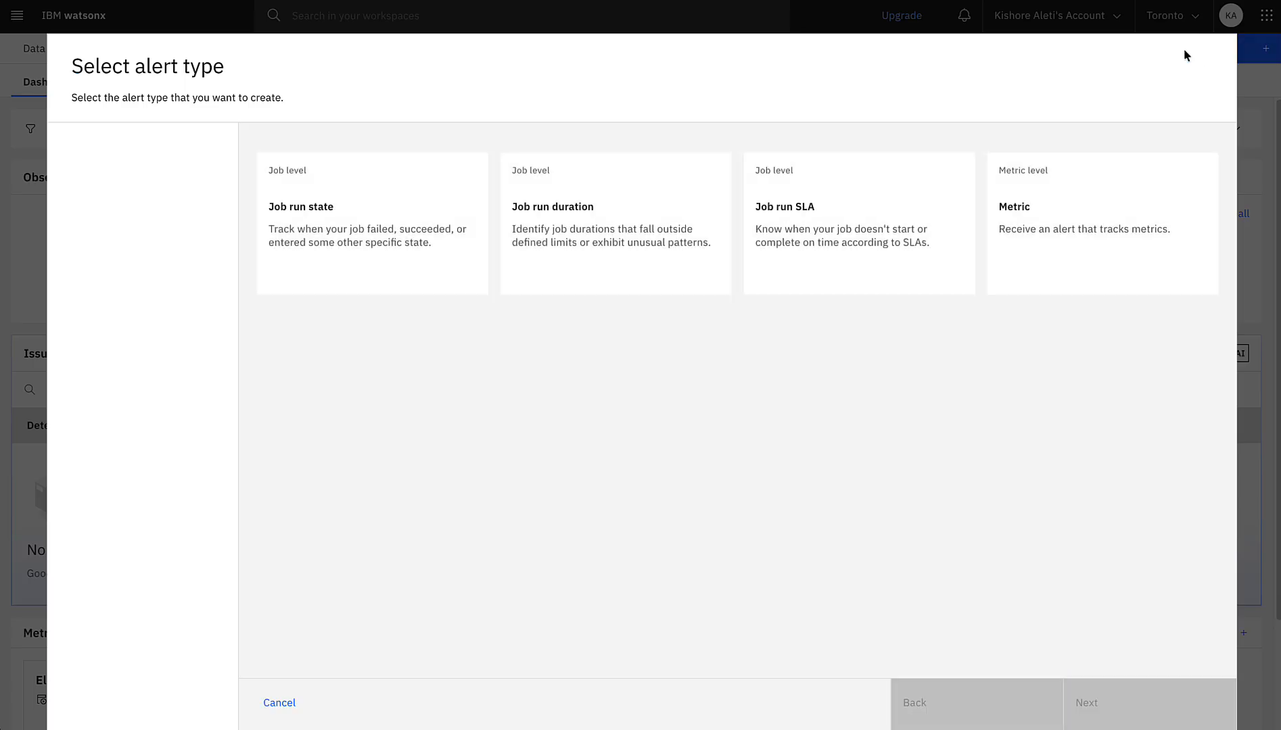
pyautogui.click(390, 295)
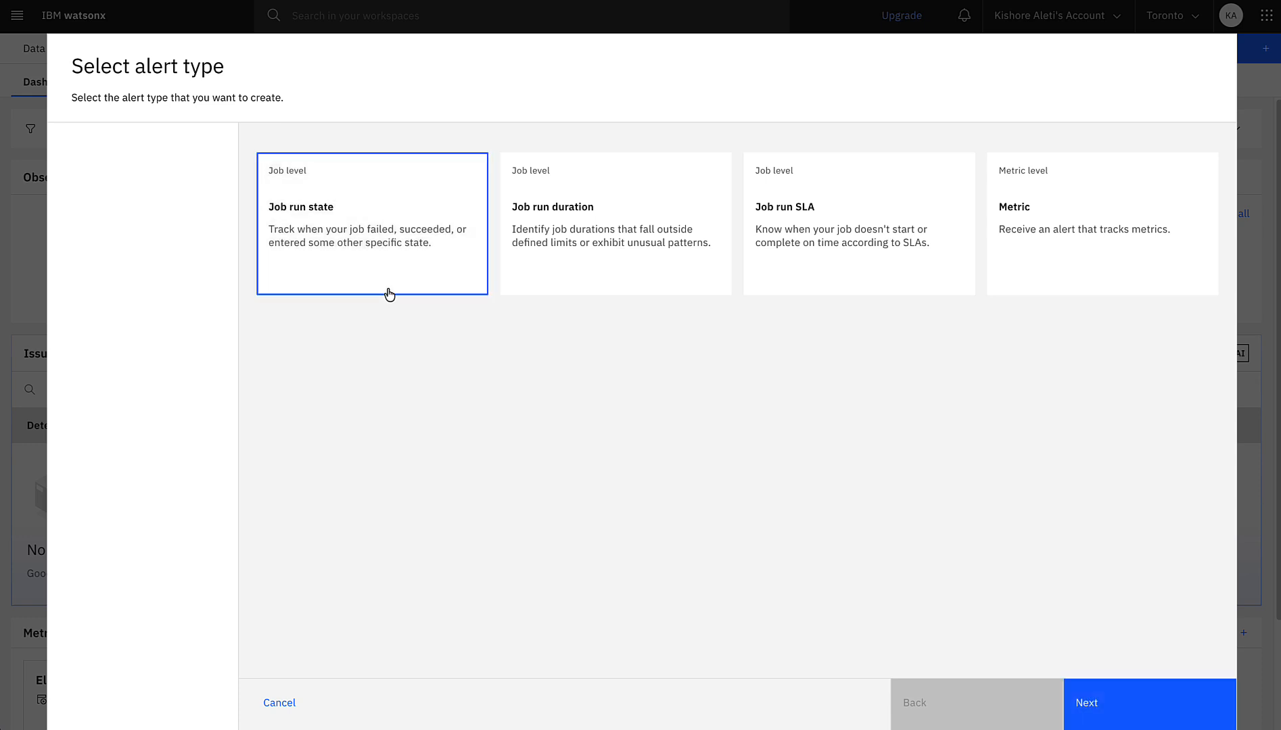
pyautogui.click(1139, 705)
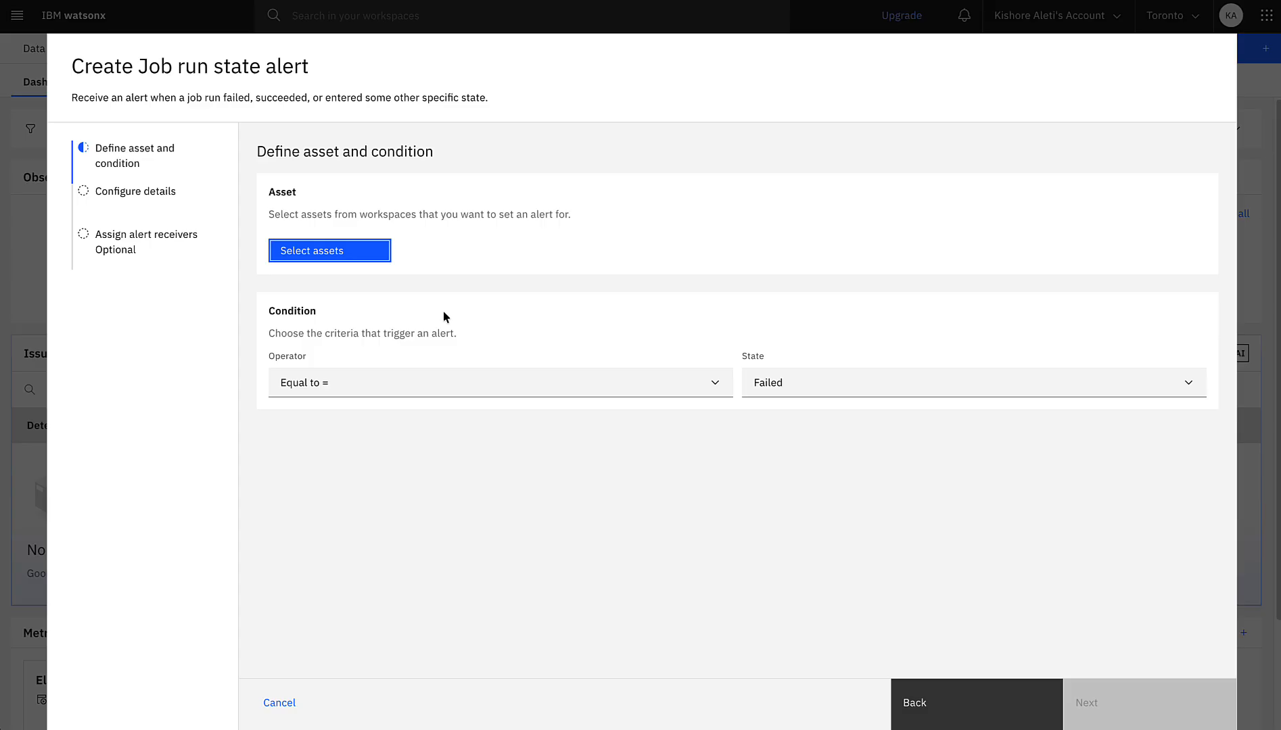
# Assign job run-01a022ea-6bb0-77db-8b05-964811fda56f from Data Observability Course Lab to the alert, matching it against the Job ID in the note
pyautogui.click(356, 256)
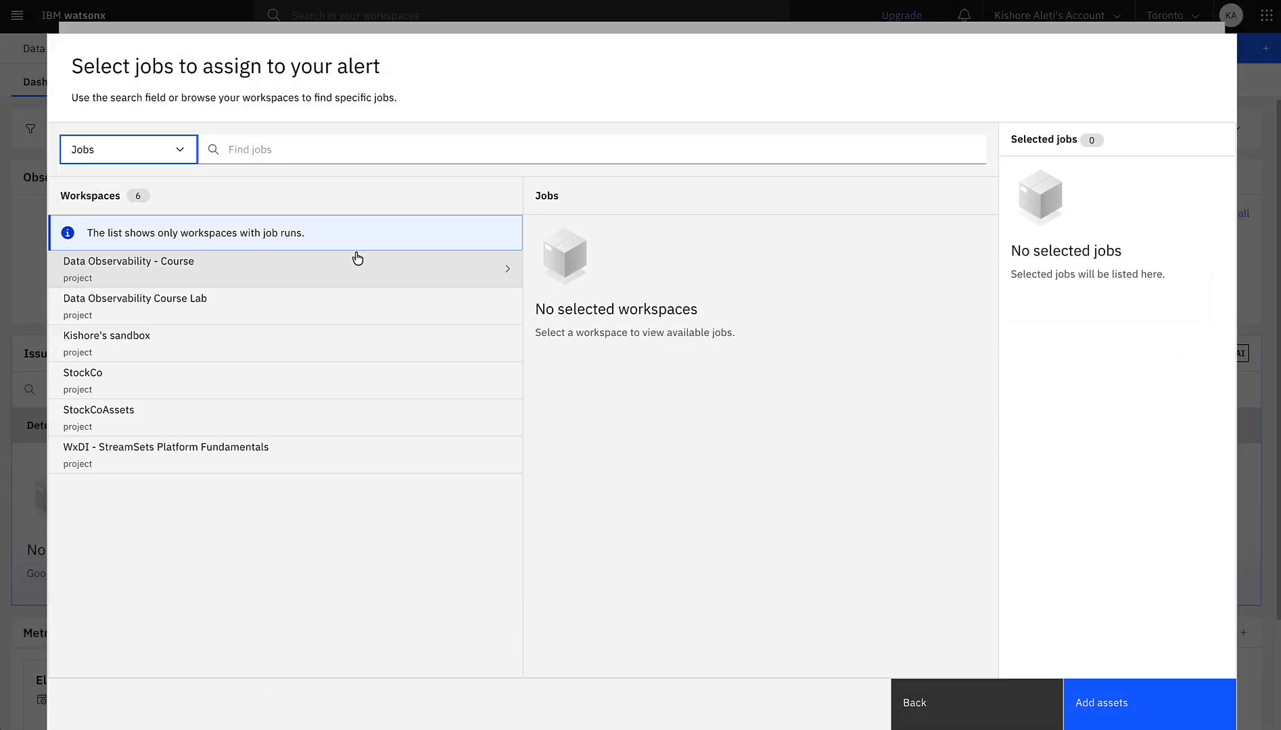
pyautogui.click(347, 307)
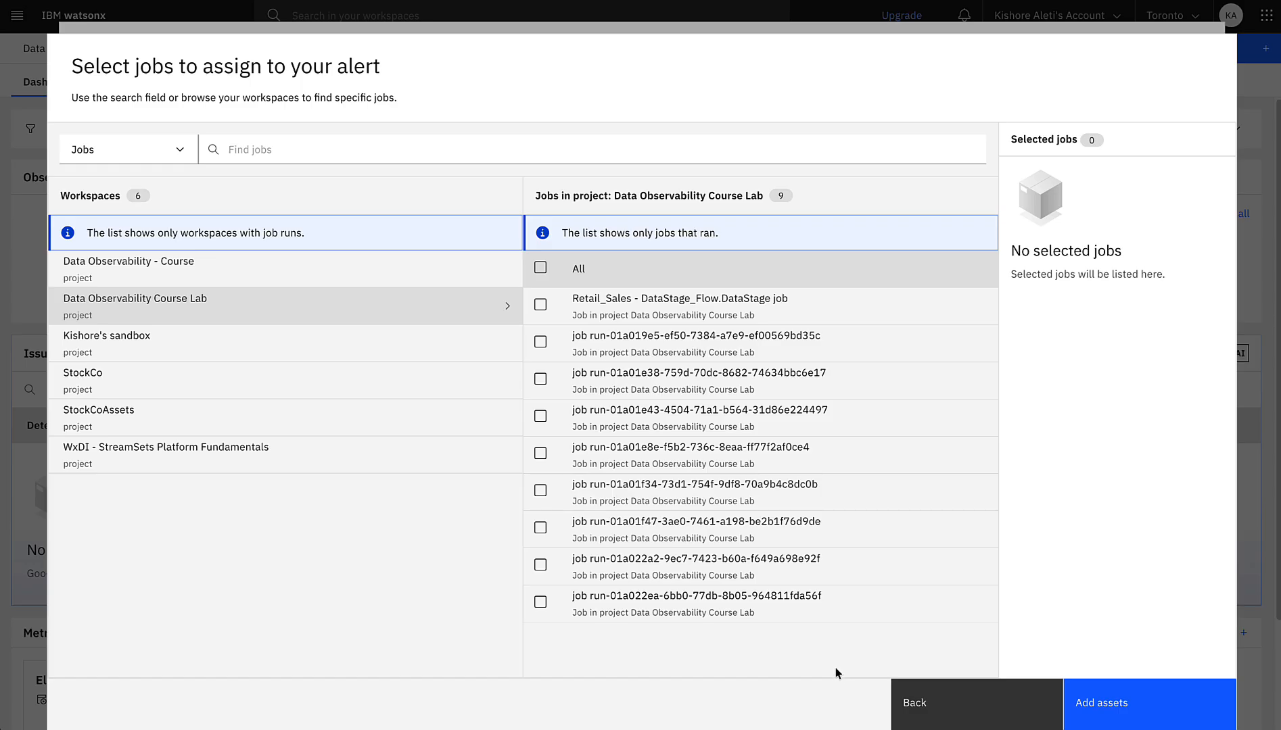
pyautogui.click(1255, 720)
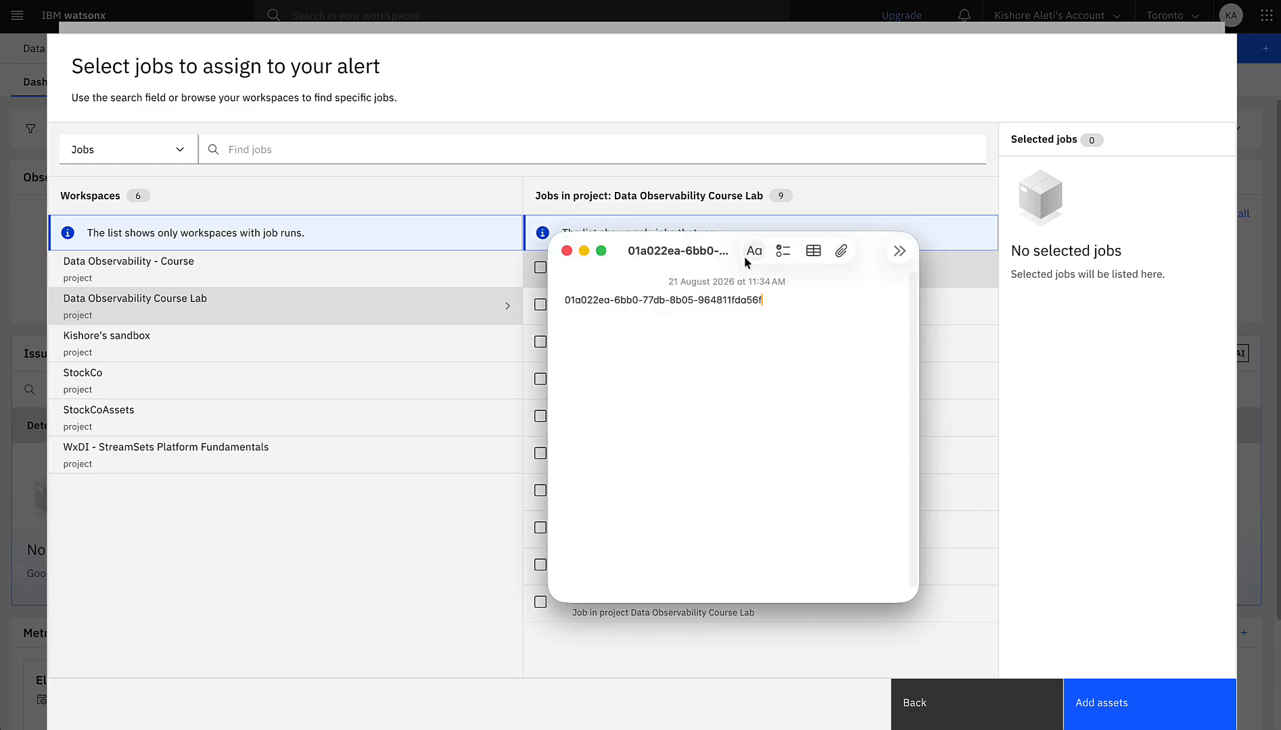
pyautogui.moveTo(712, 250); pyautogui.dragTo(293, 230)
pyautogui.moveTo(146, 279); pyautogui.dragTo(168, 280)
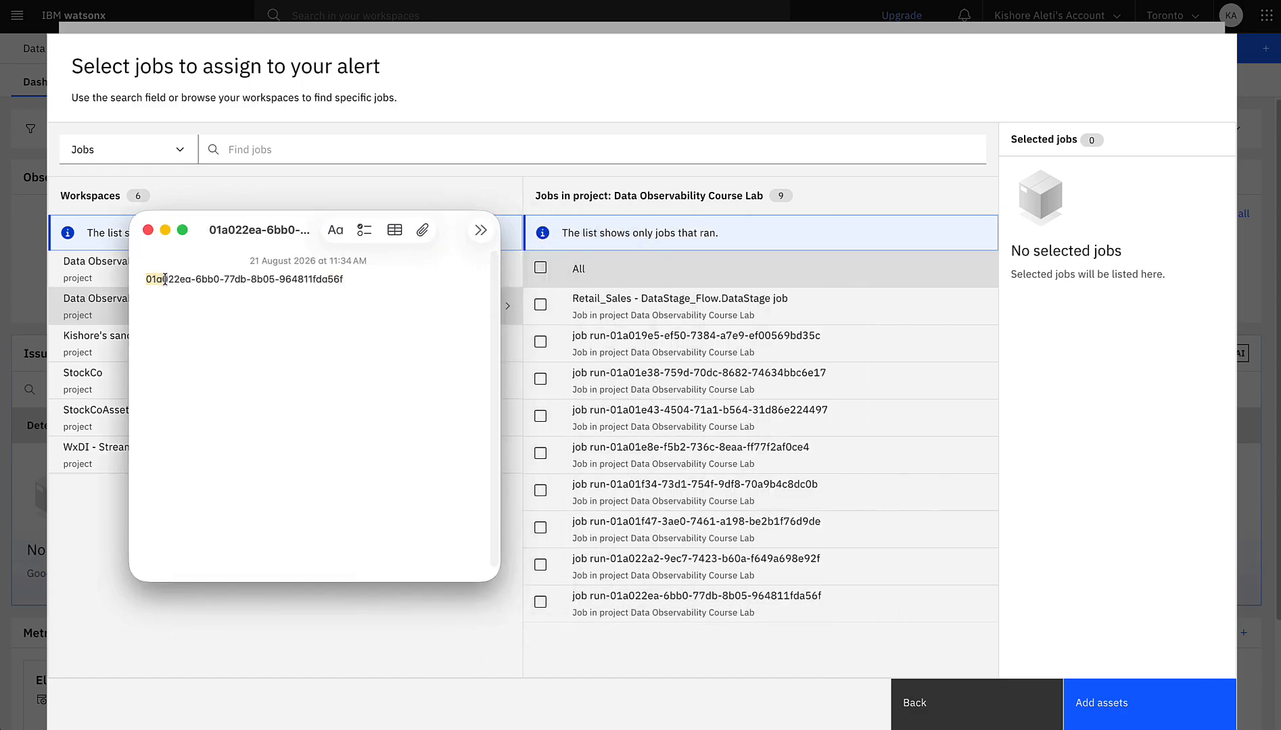
pyautogui.click(617, 643)
pyautogui.click(698, 599)
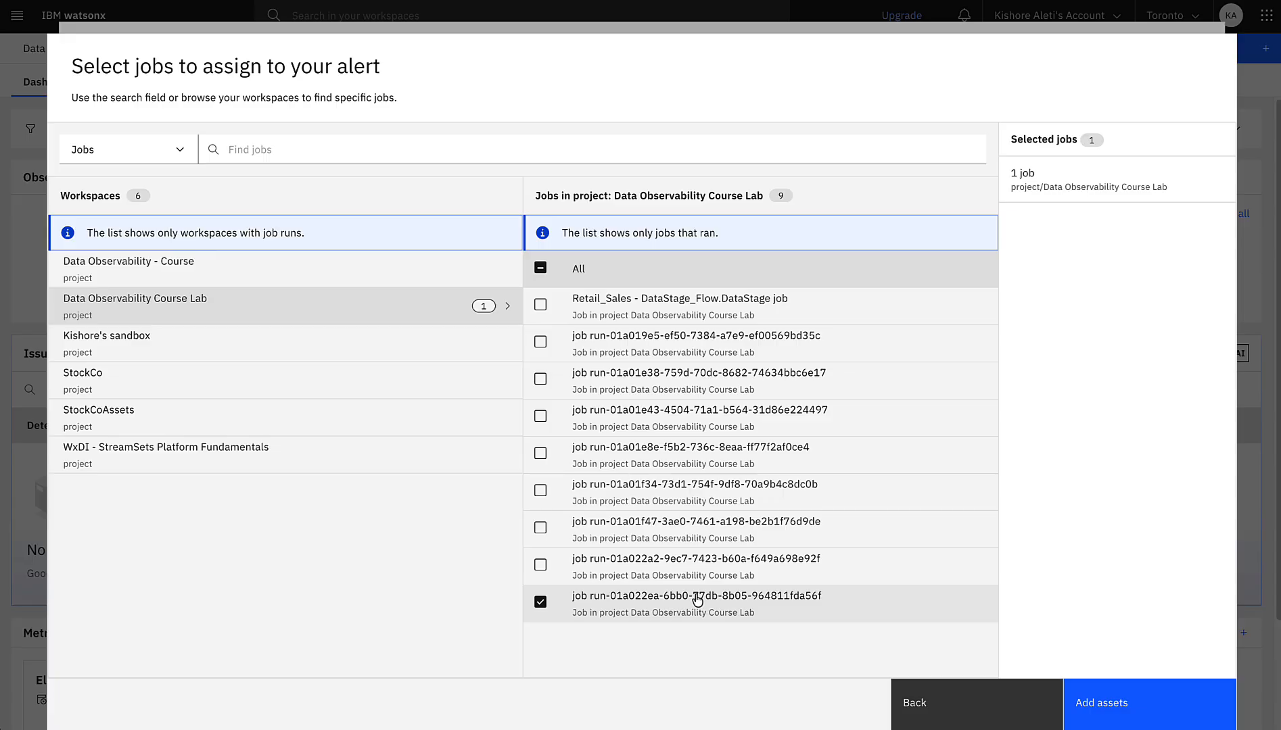
pyautogui.click(1132, 704)
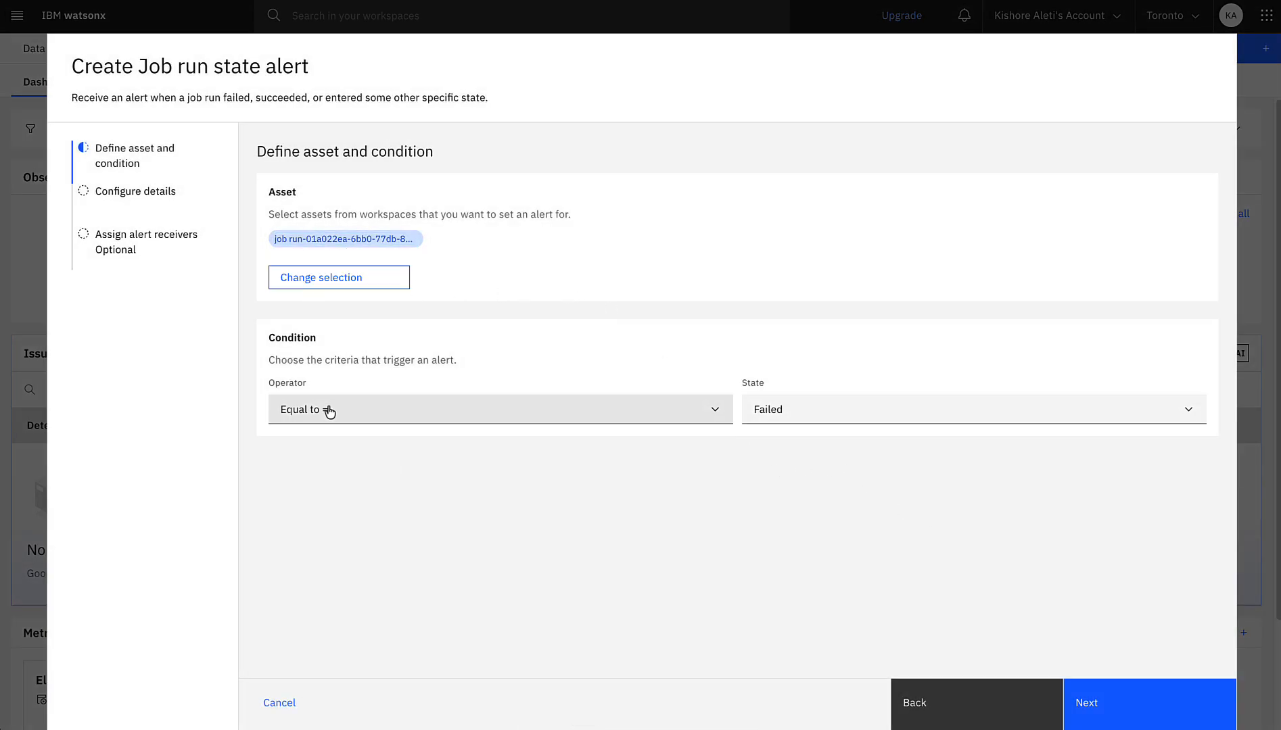
# Set the alert condition to a state Not equal to Success and proceed to the alert details
pyautogui.click(403, 409)
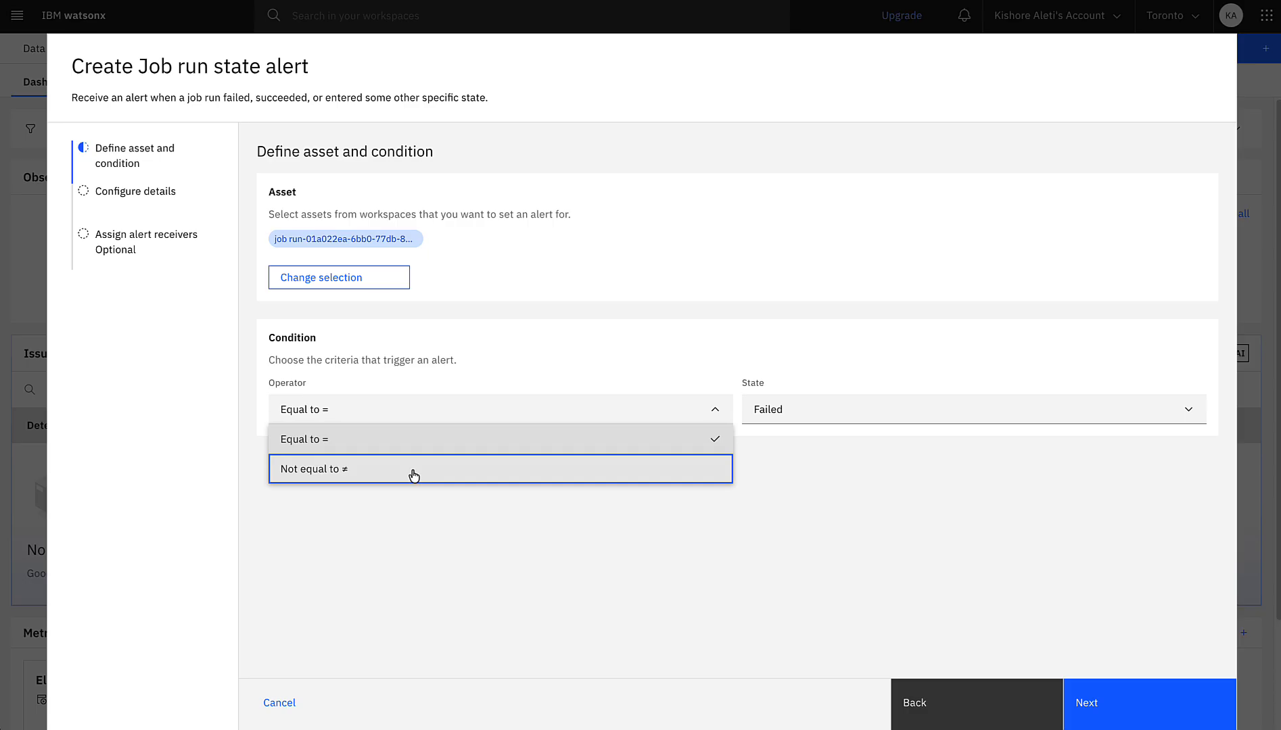
pyautogui.click(414, 473)
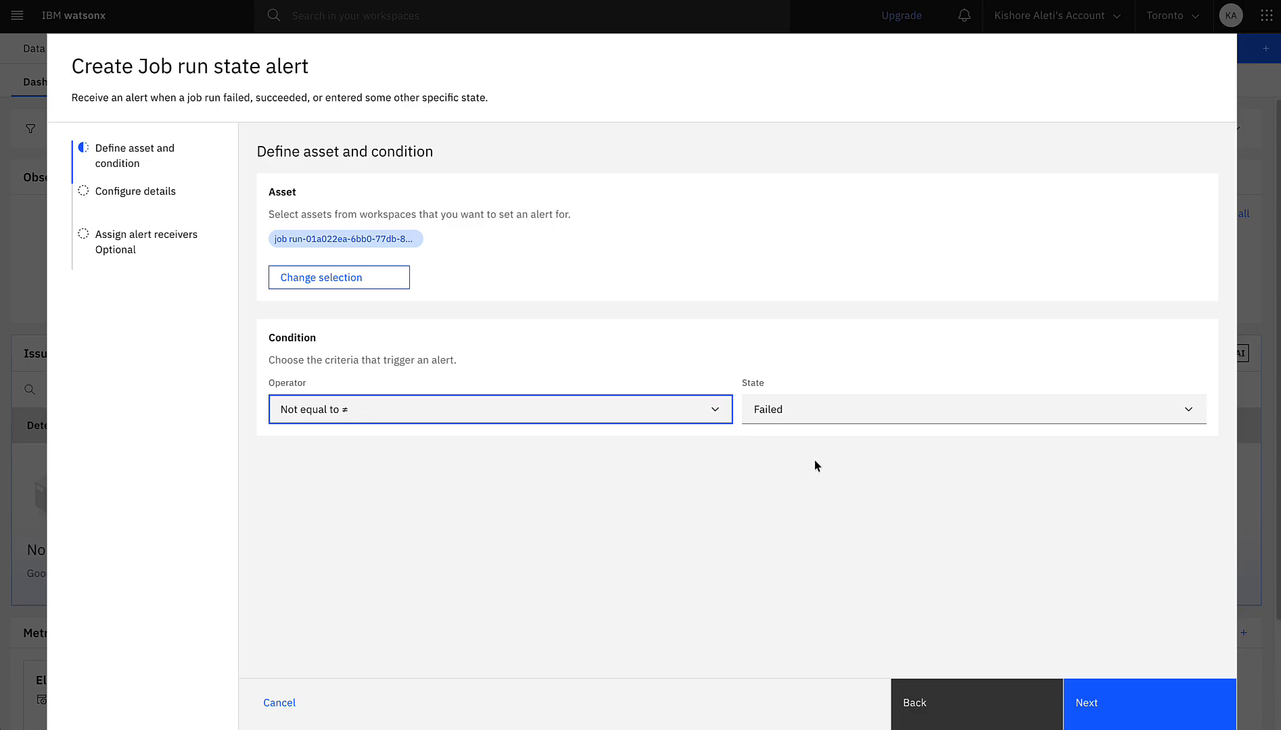
pyautogui.click(801, 416)
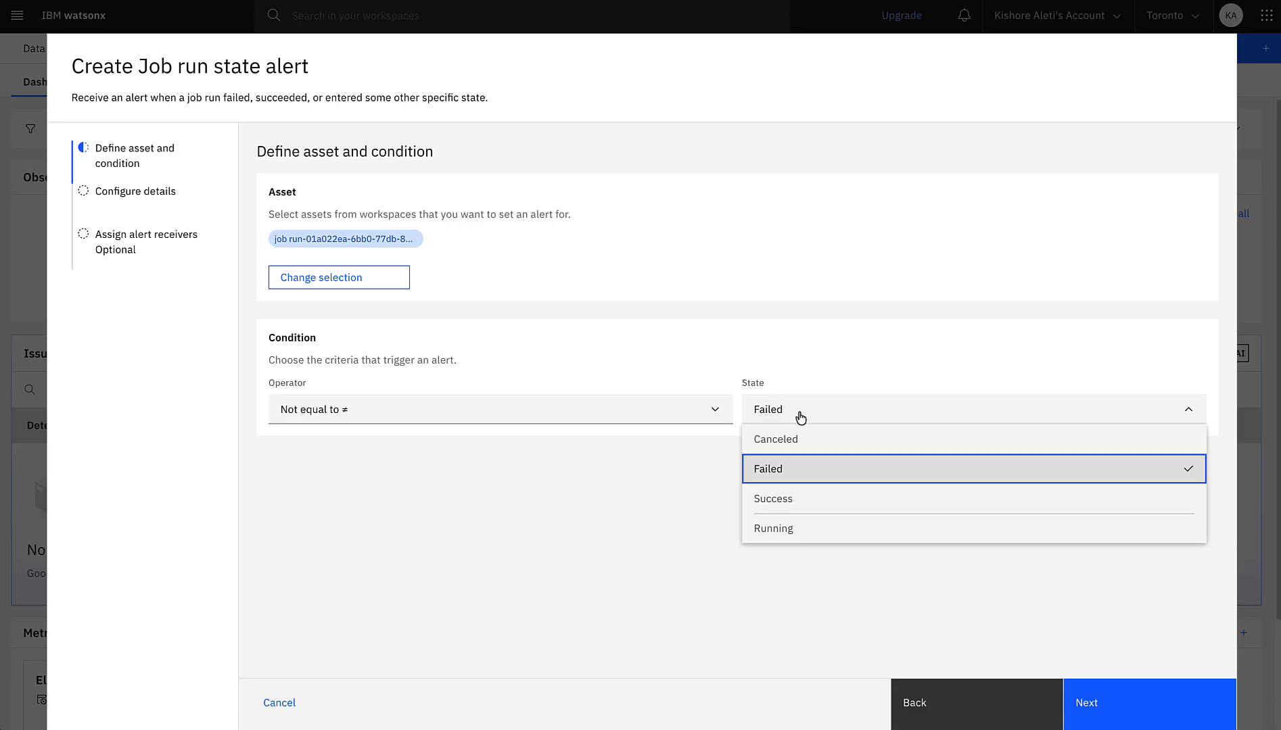
pyautogui.click(827, 499)
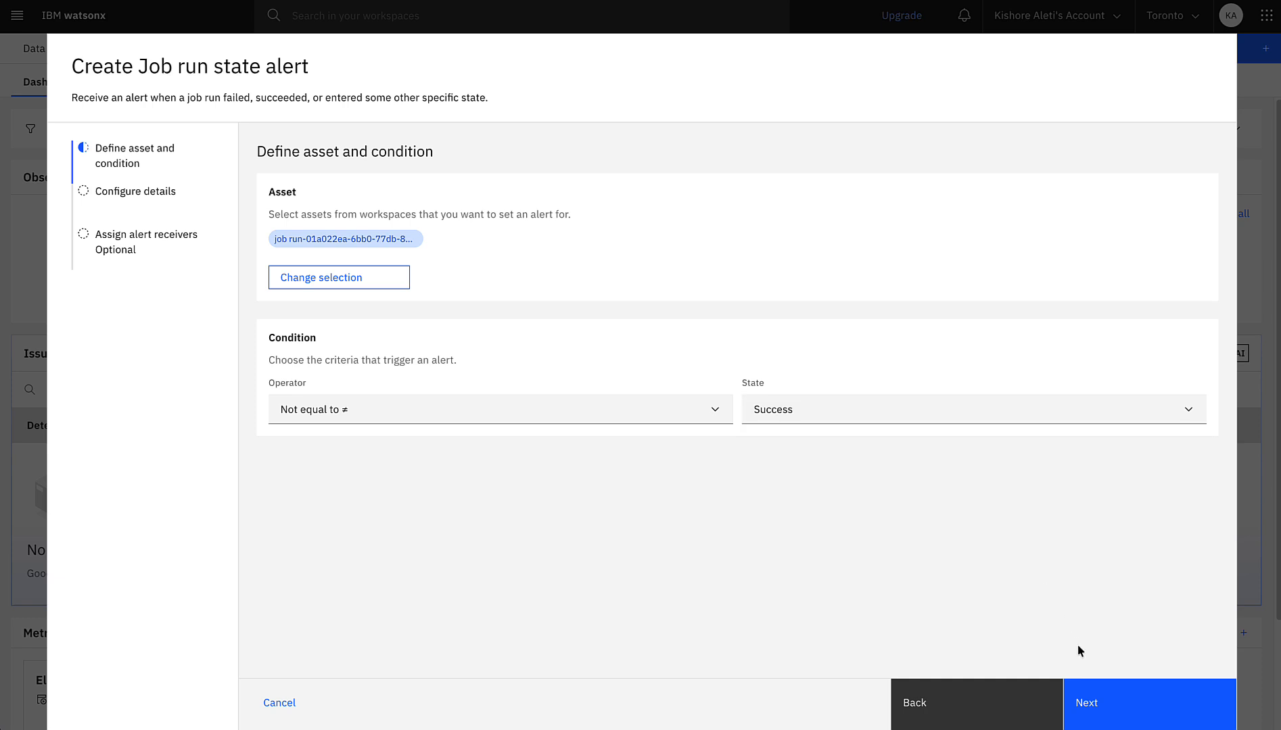
pyautogui.click(1133, 706)
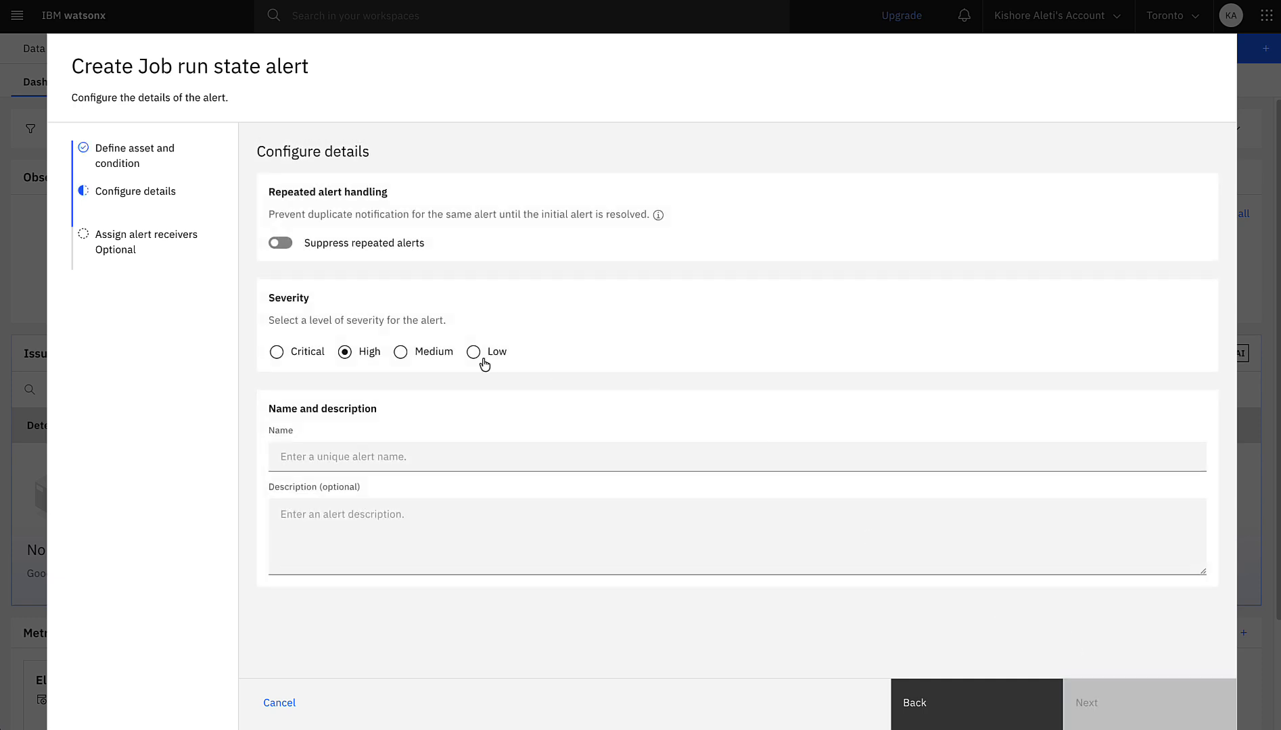
# Suppress repeated alerts, name the alert Streaming_flow_failed_alert with the description "check its job.", and continue to the alert receivers
pyautogui.click(290, 245)
pyautogui.click(356, 464)
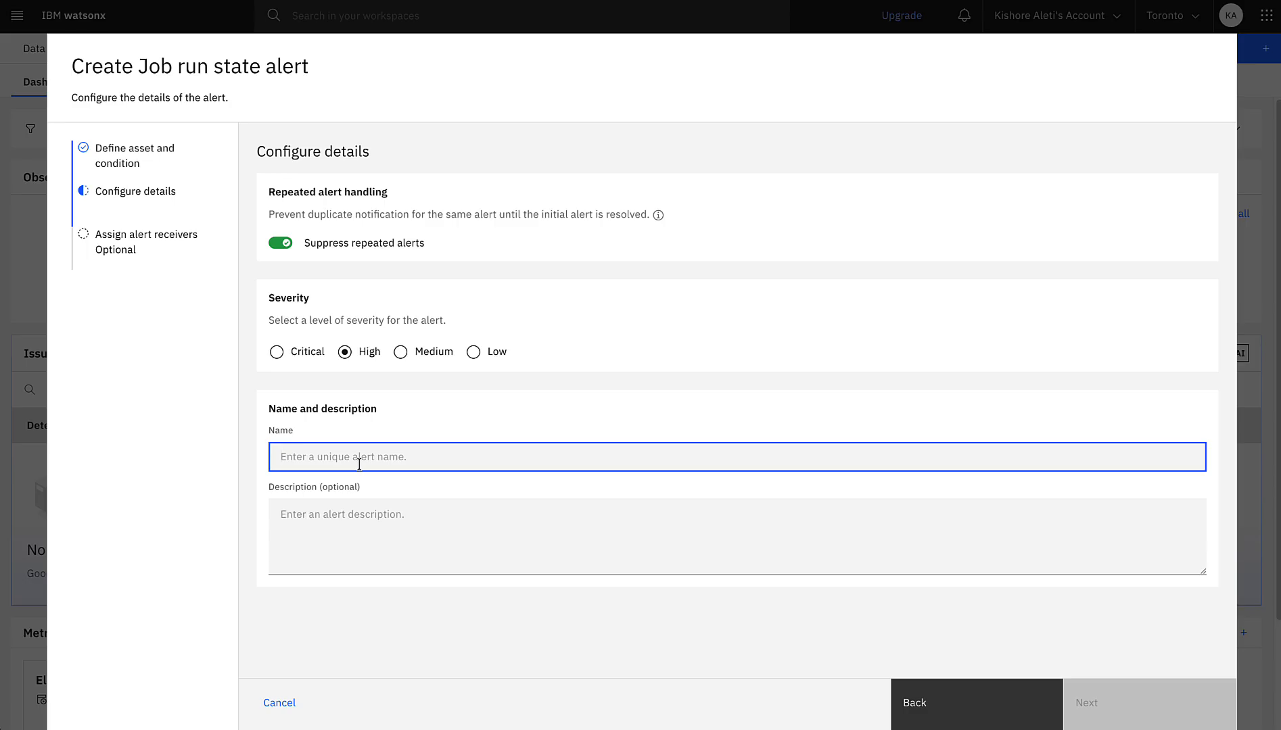
pyautogui.write('Streaming_flow_failed_aler')
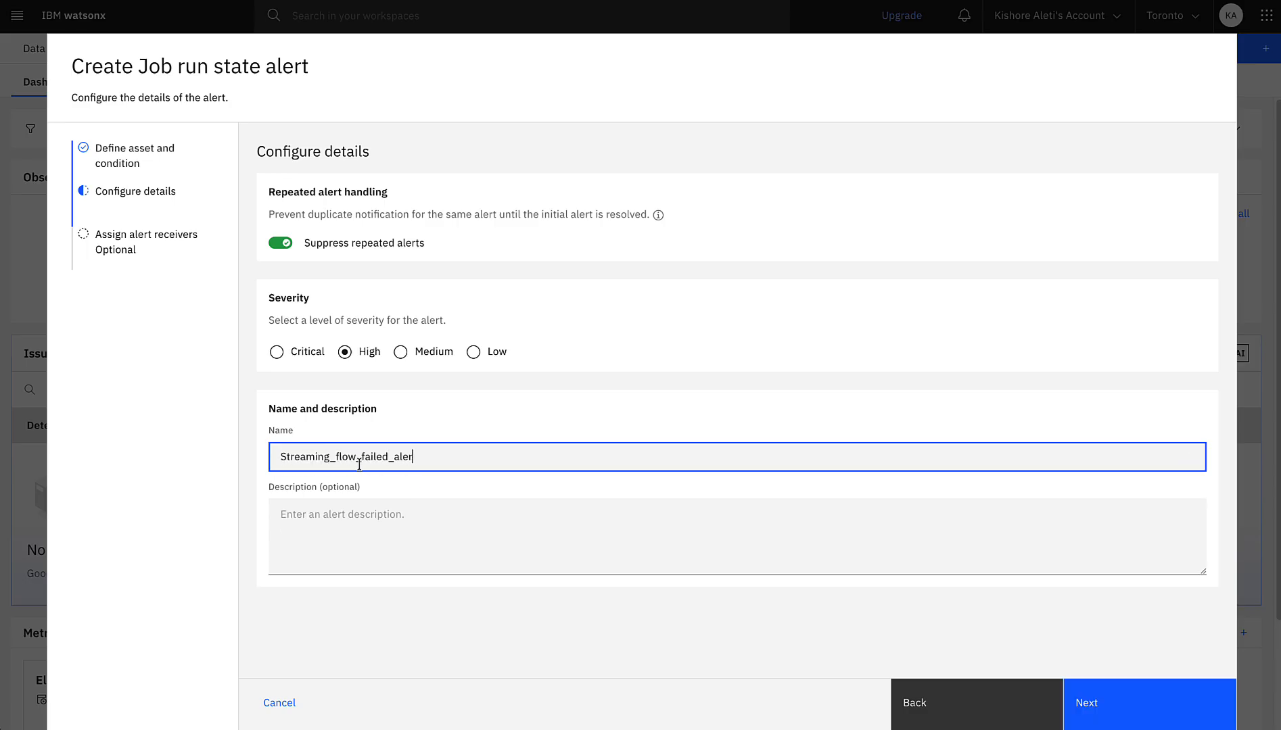
pyautogui.write('t')
pyautogui.click(356, 515)
pyautogui.write('check its job')
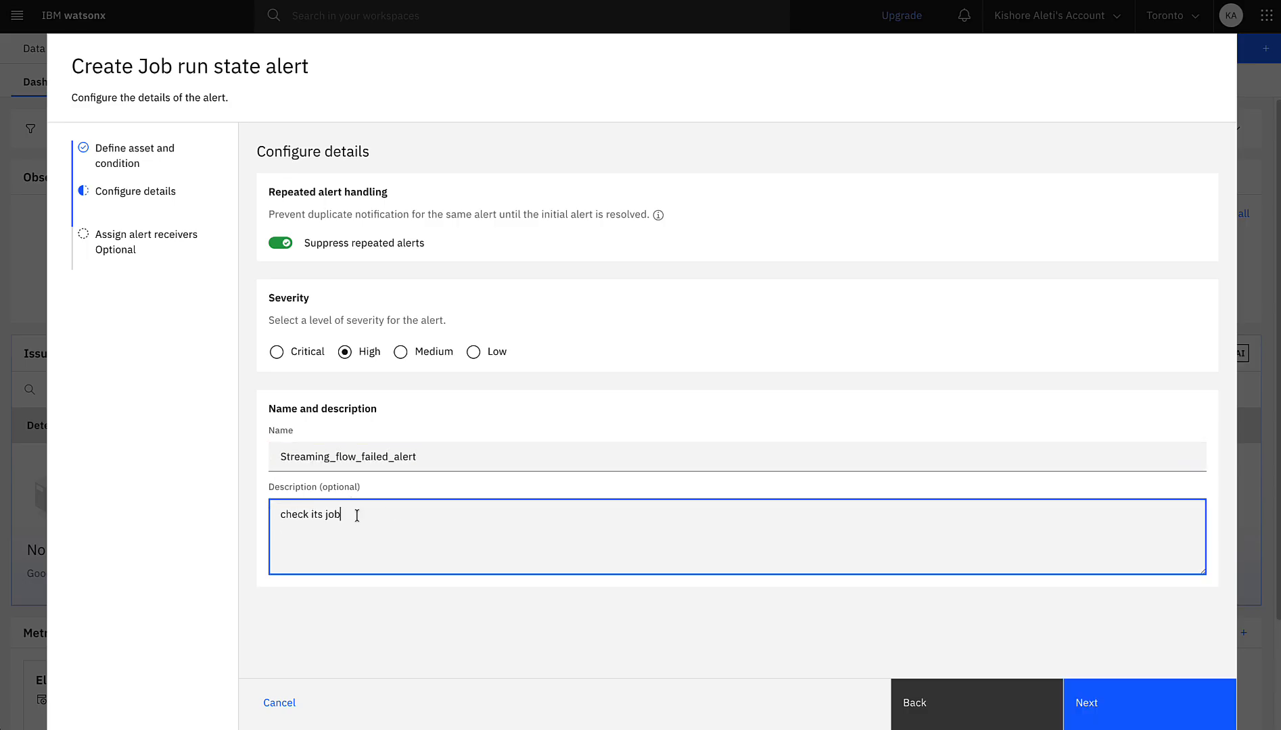
pyautogui.write('.')
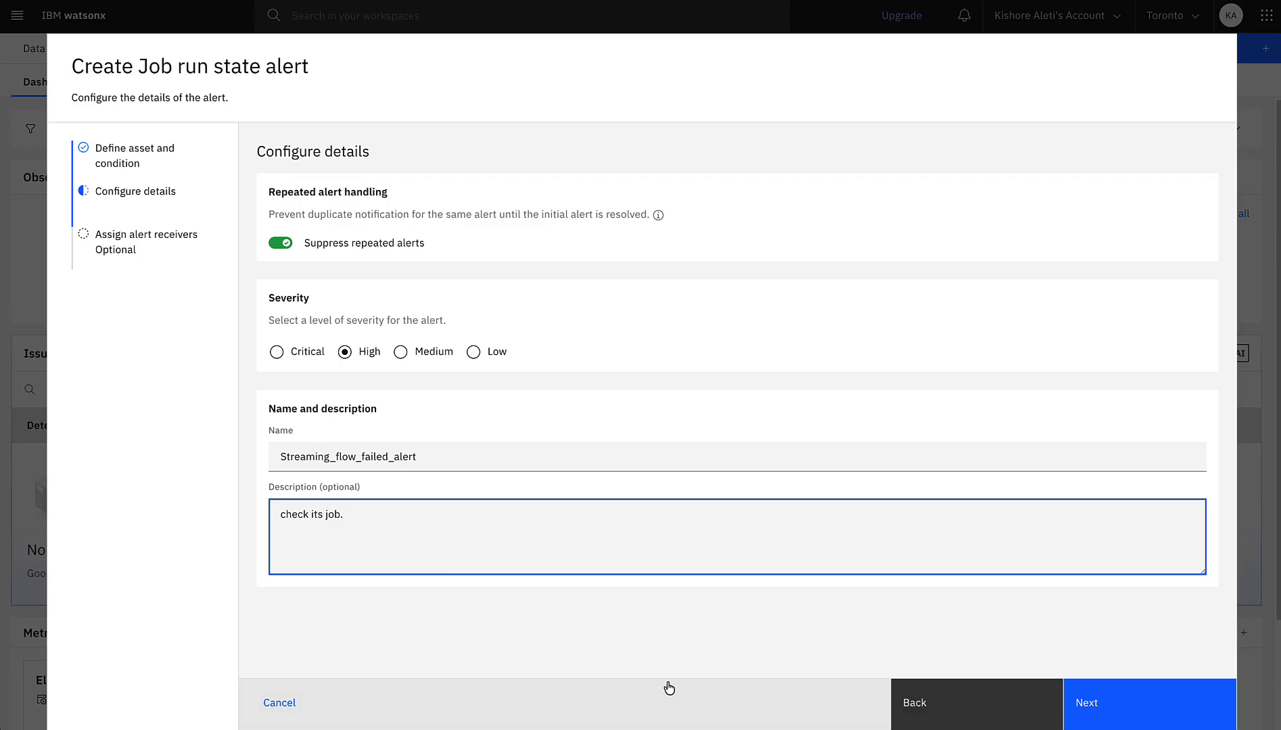
pyautogui.click(1131, 699)
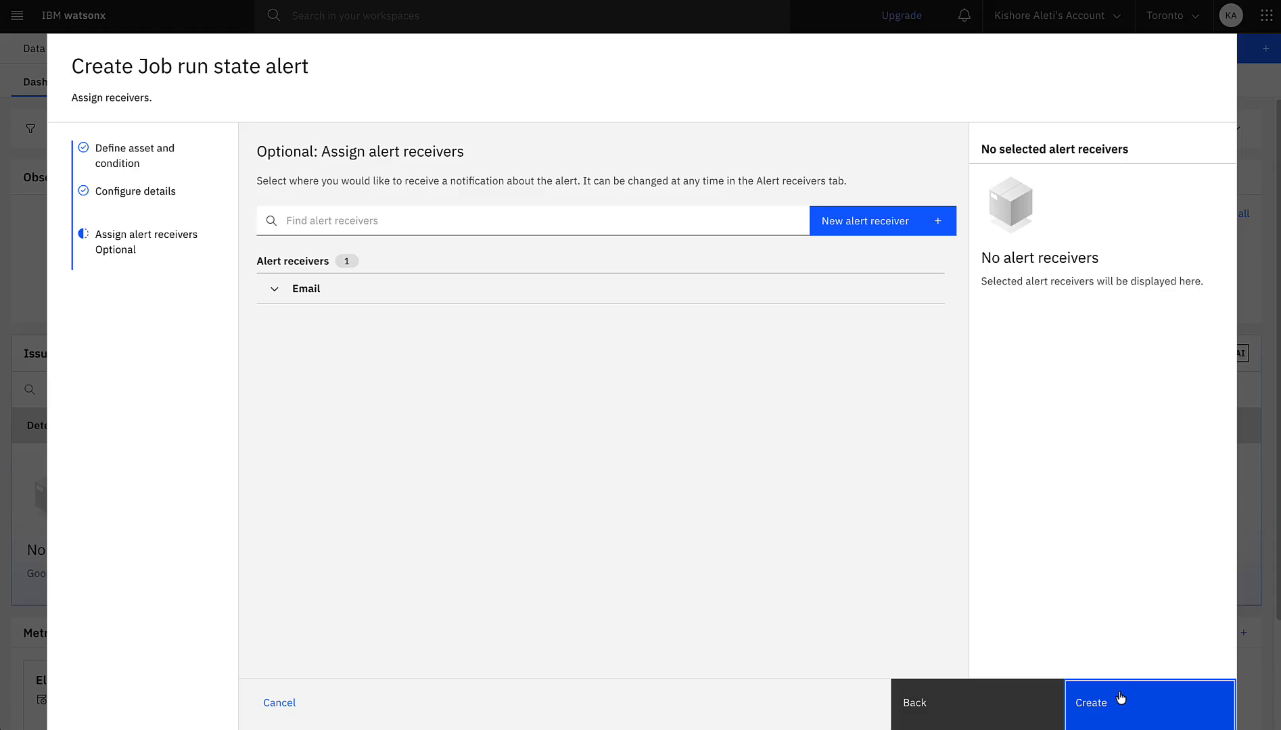
# Assign the Prod Dev Team email receiver to the alert and create it
pyautogui.click(274, 289)
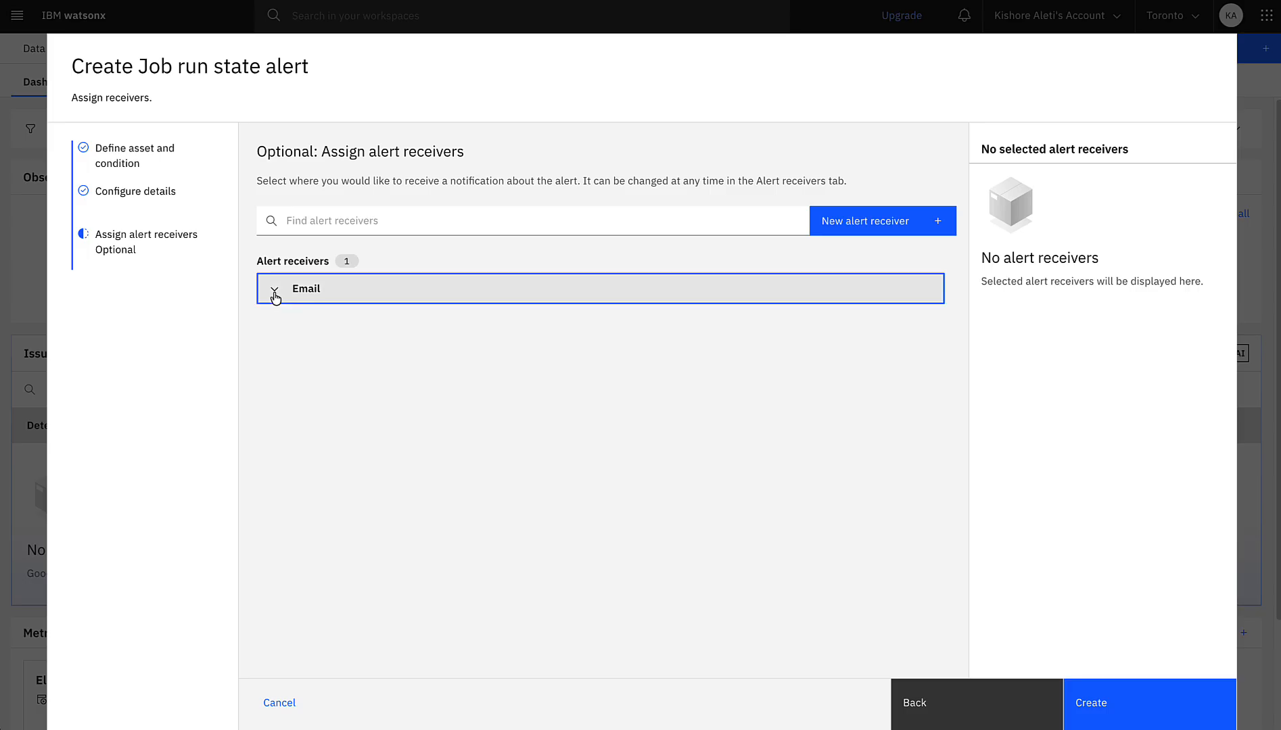
pyautogui.click(310, 328)
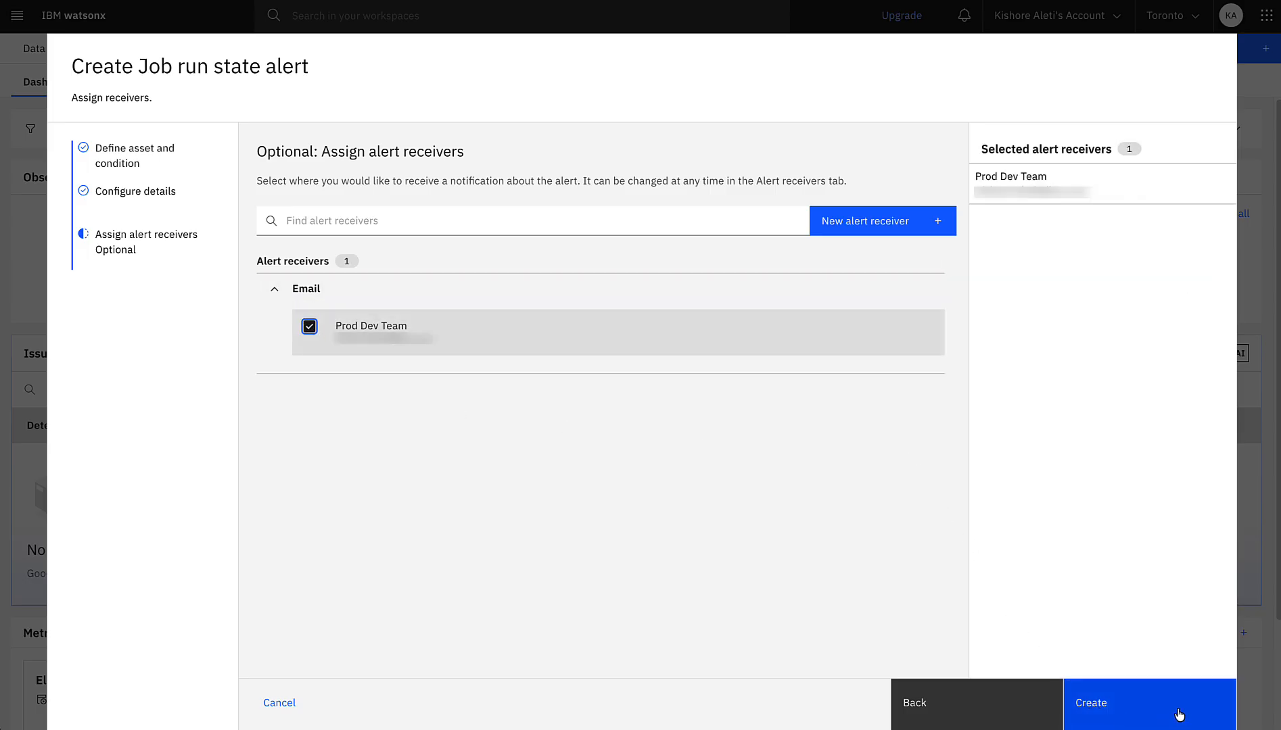
pyautogui.click(1179, 715)
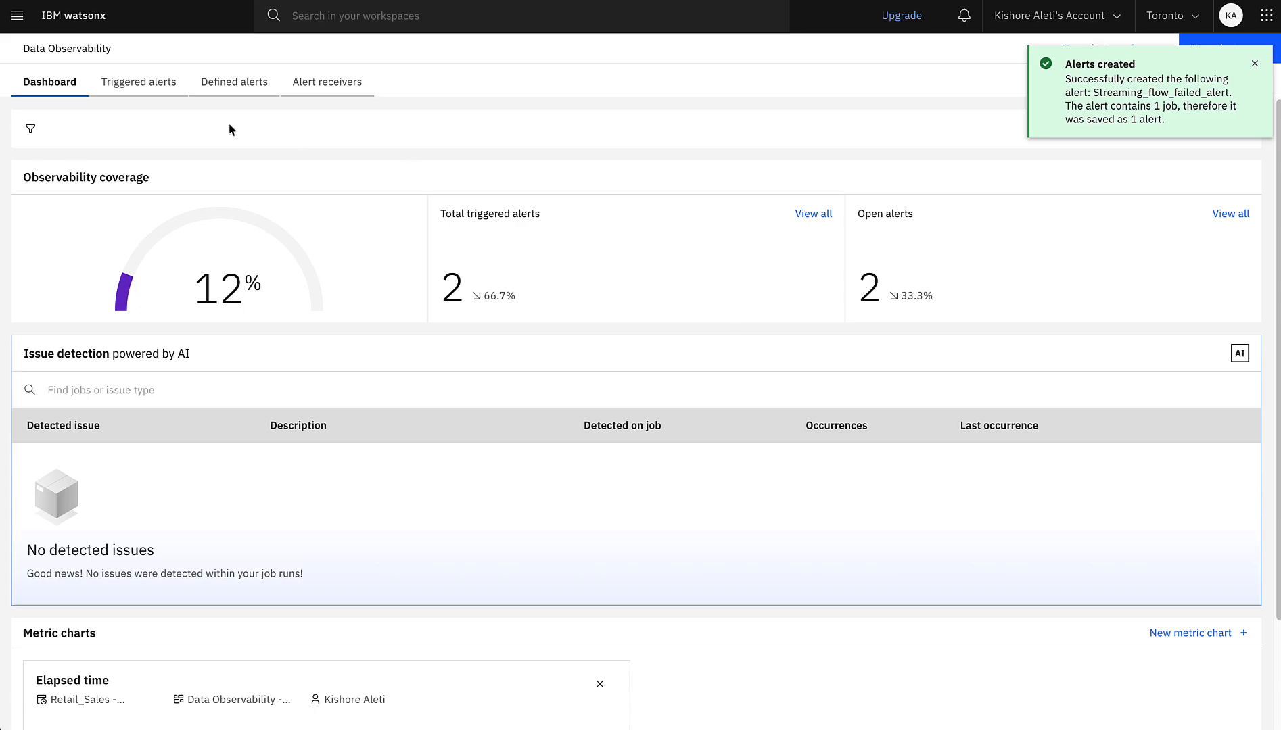
# Check the new alert among the defined alerts and switch to the triggered alerts
pyautogui.click(216, 82)
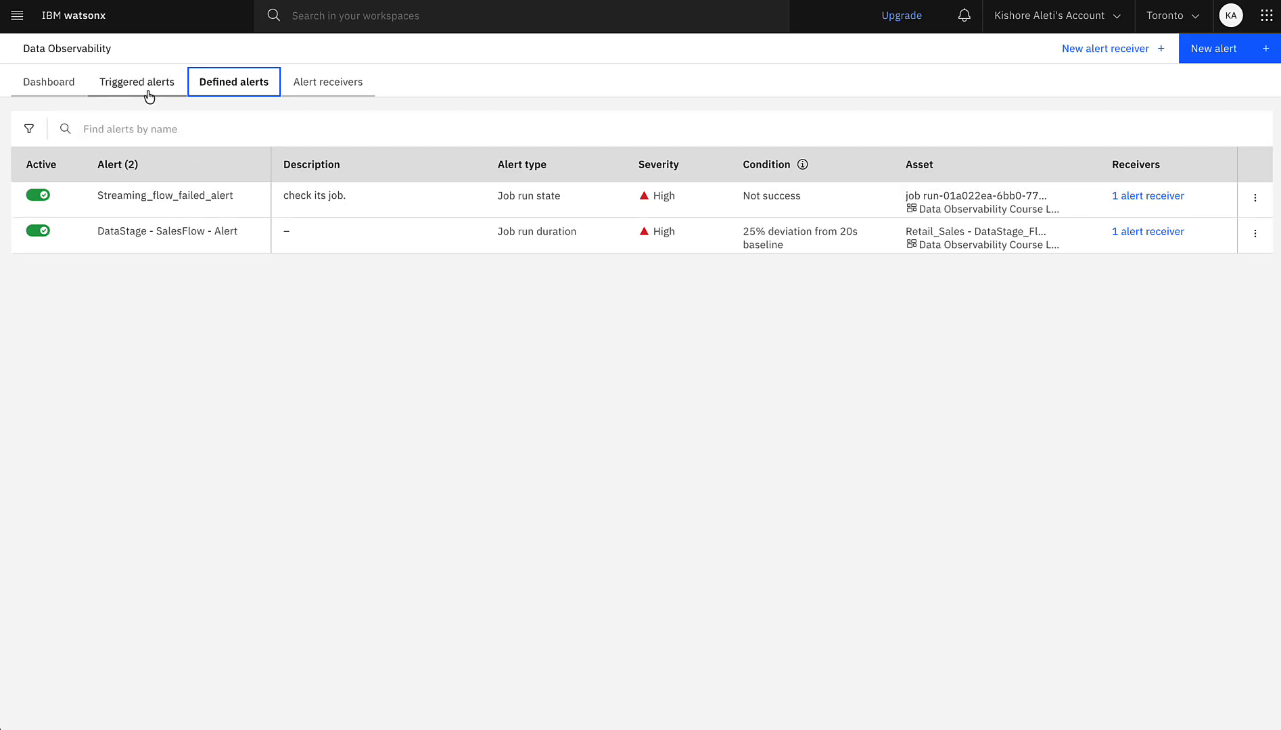
pyautogui.click(109, 93)
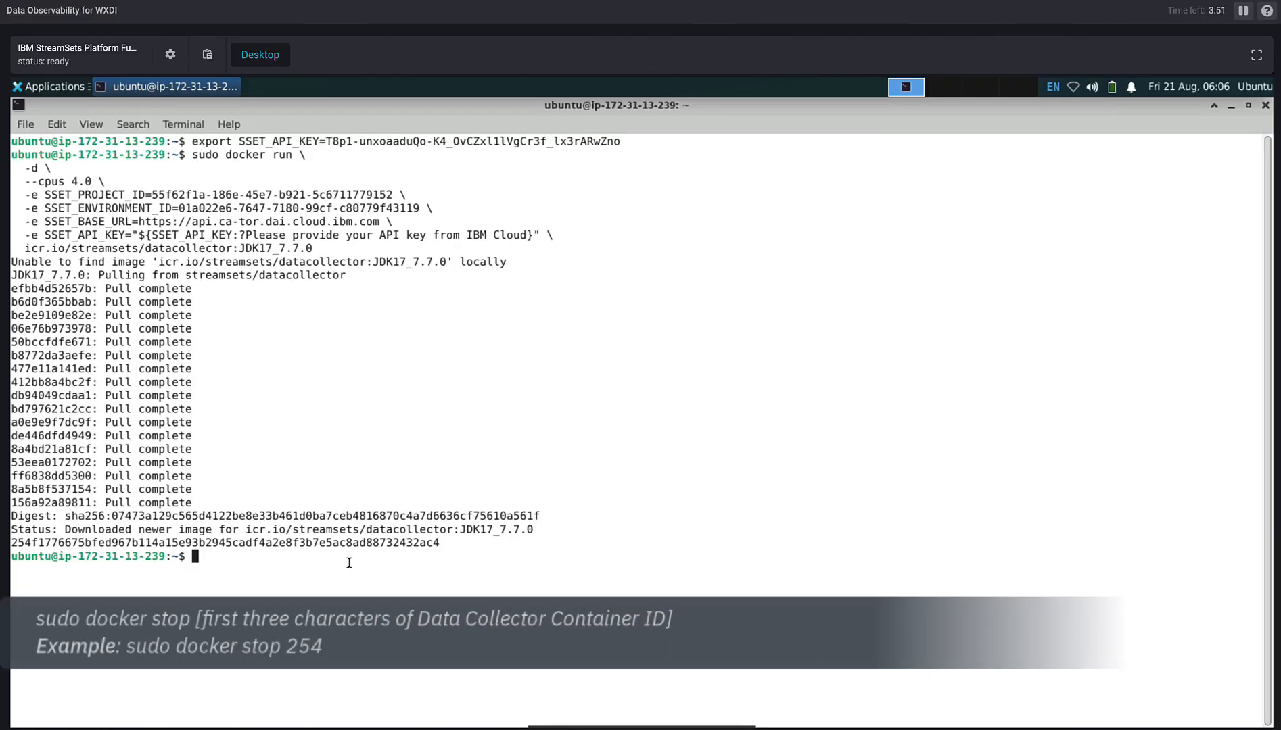
# Stop the Data Collector container in the terminal with sudo docker stop 254, and refresh the streaming job's run list
pyautogui.write('sudo docker stop 2')
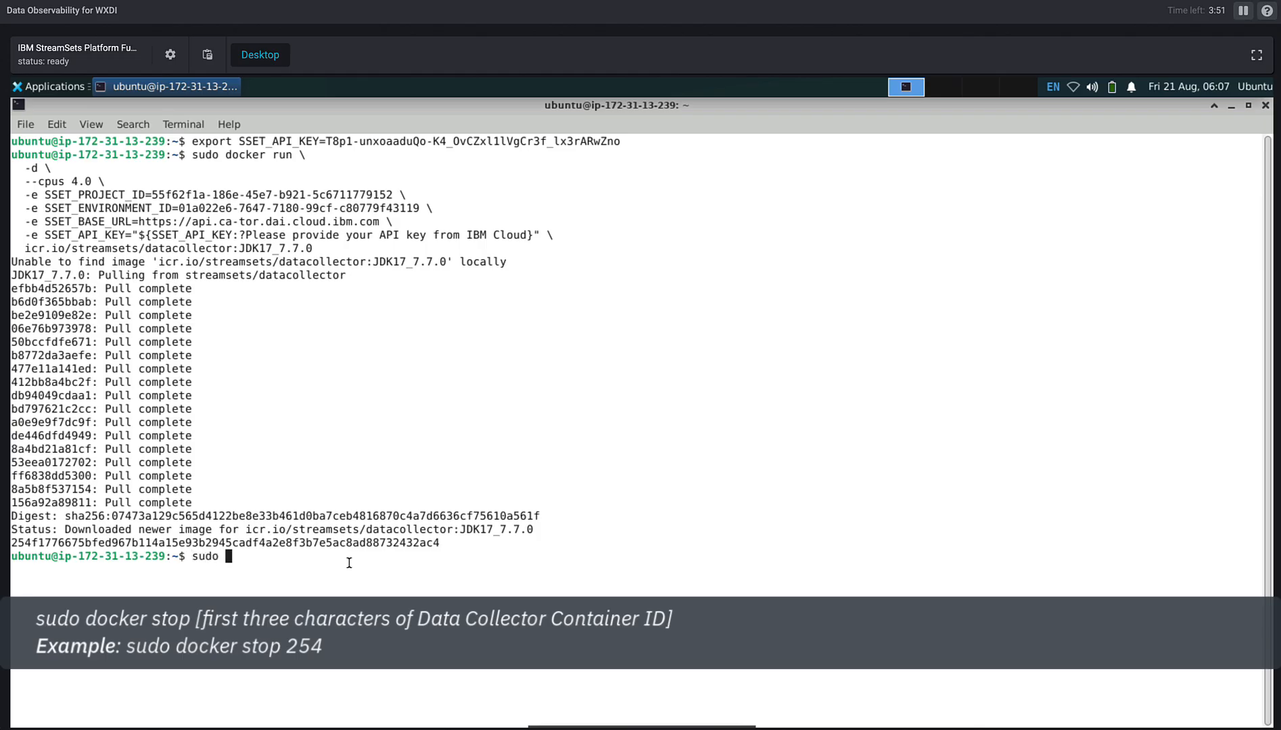
pyautogui.write('54')
pyautogui.press('Return')
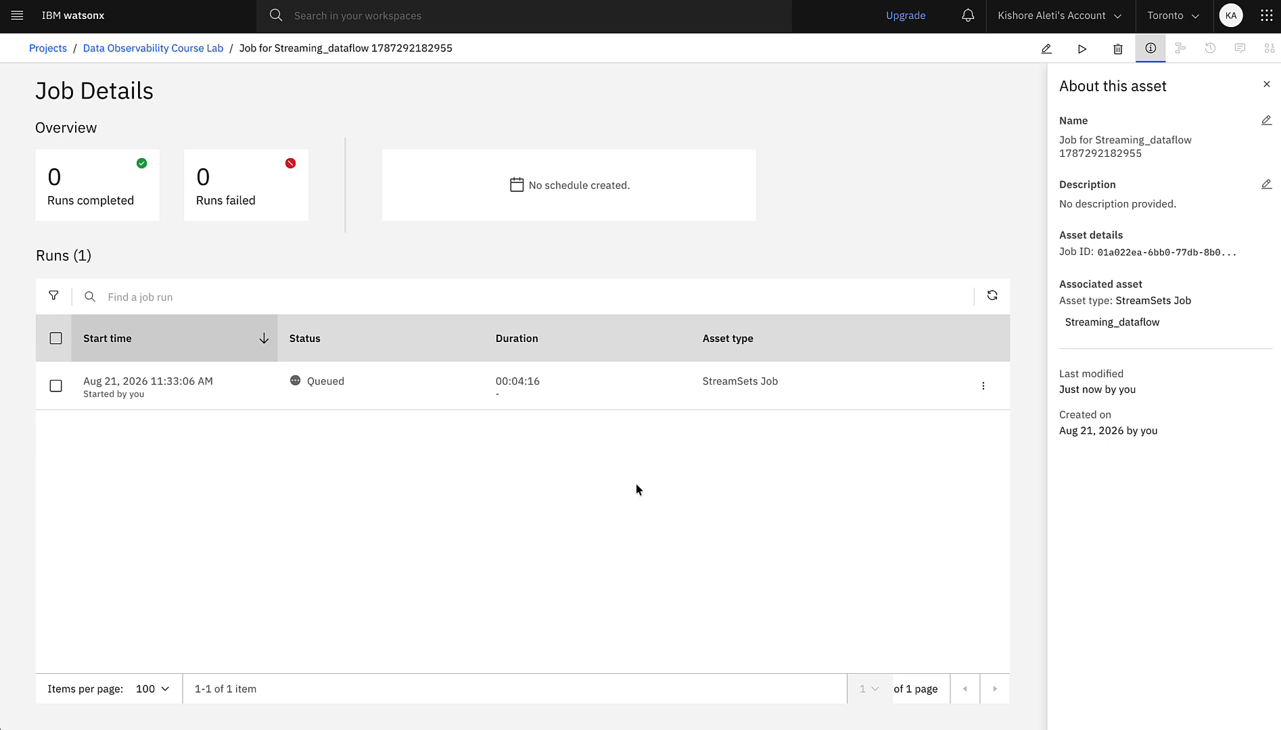
pyautogui.click(991, 297)
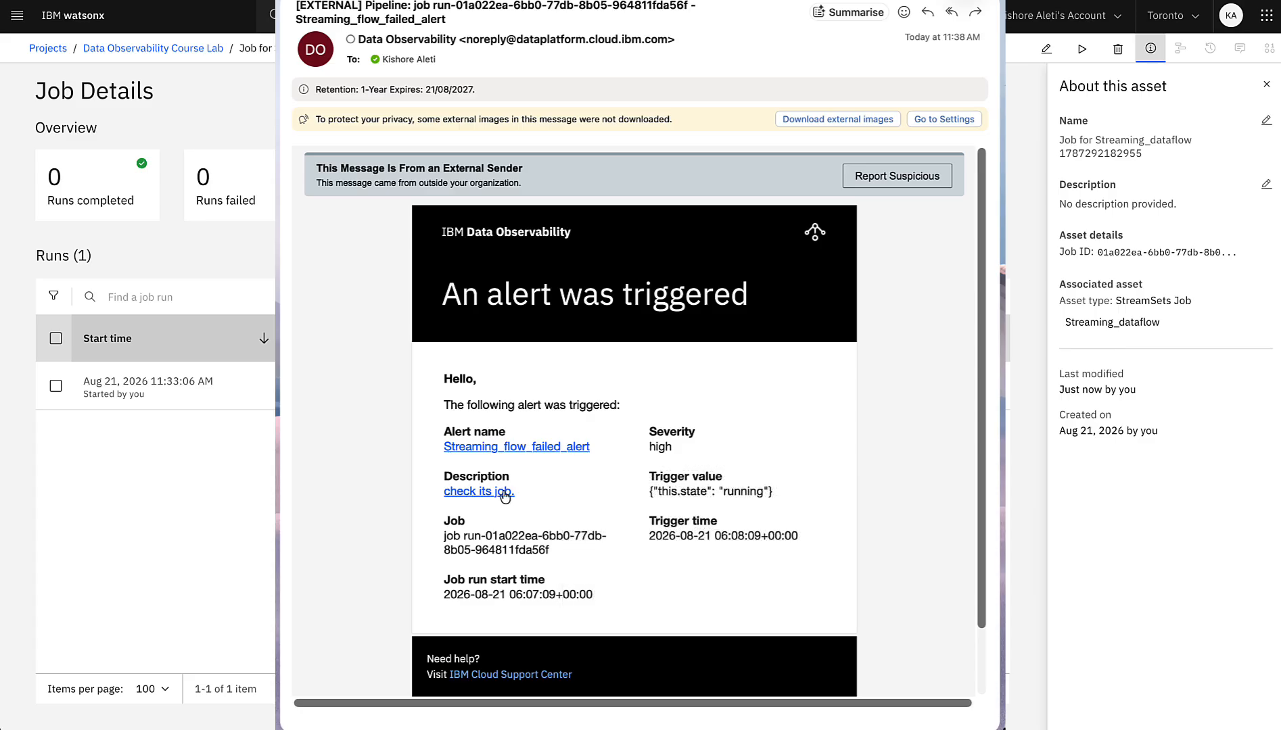
# Open Streaming_flow_failed_alert from the notification email and acknowledge it among the triggered alerts in Data Observability
pyautogui.click(505, 448)
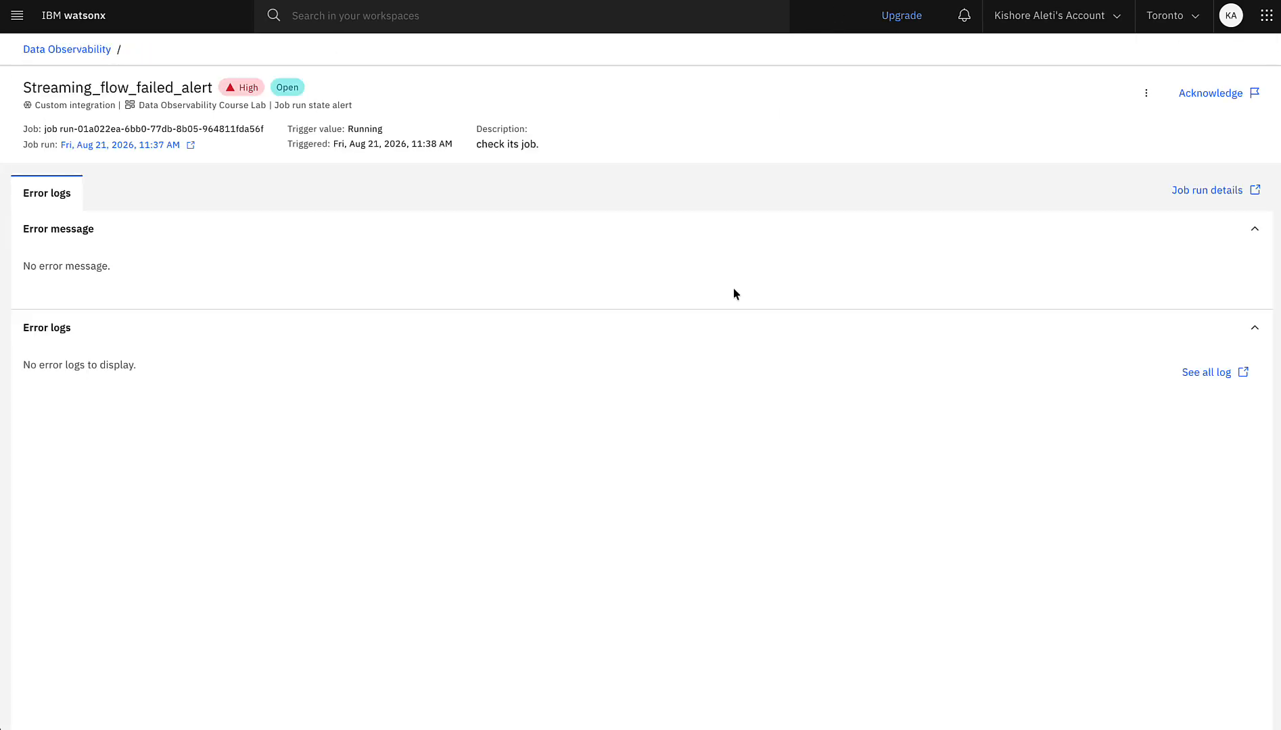
pyautogui.click(30, 50)
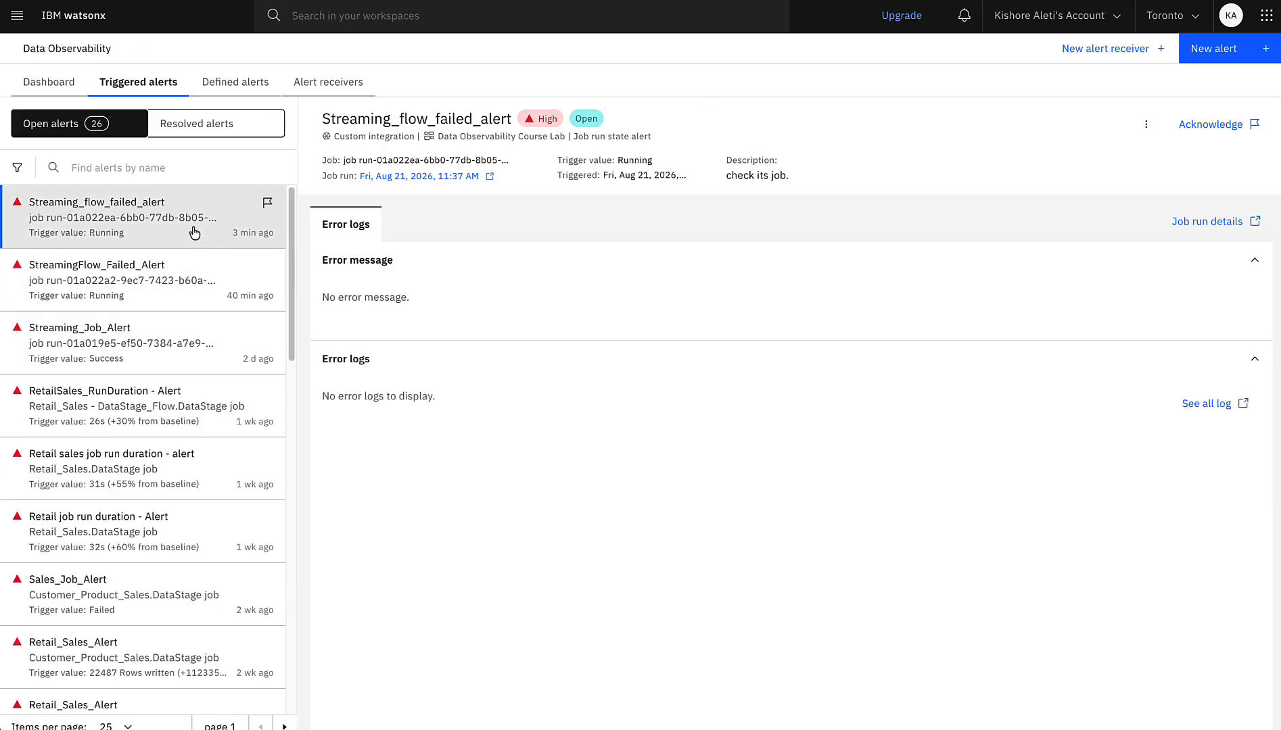
pyautogui.click(1209, 126)
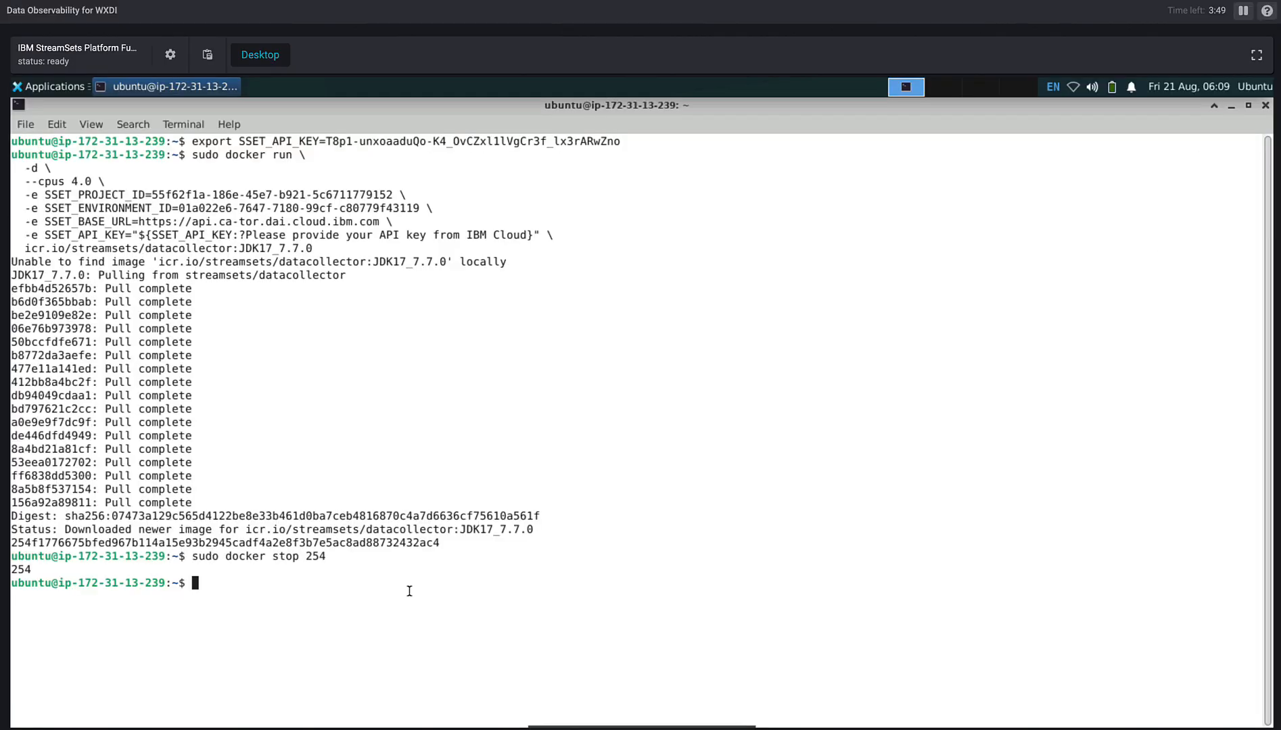
# Restart the Data Collector container in the terminal with sudo docker start 254
pyautogui.write('sudo docker')
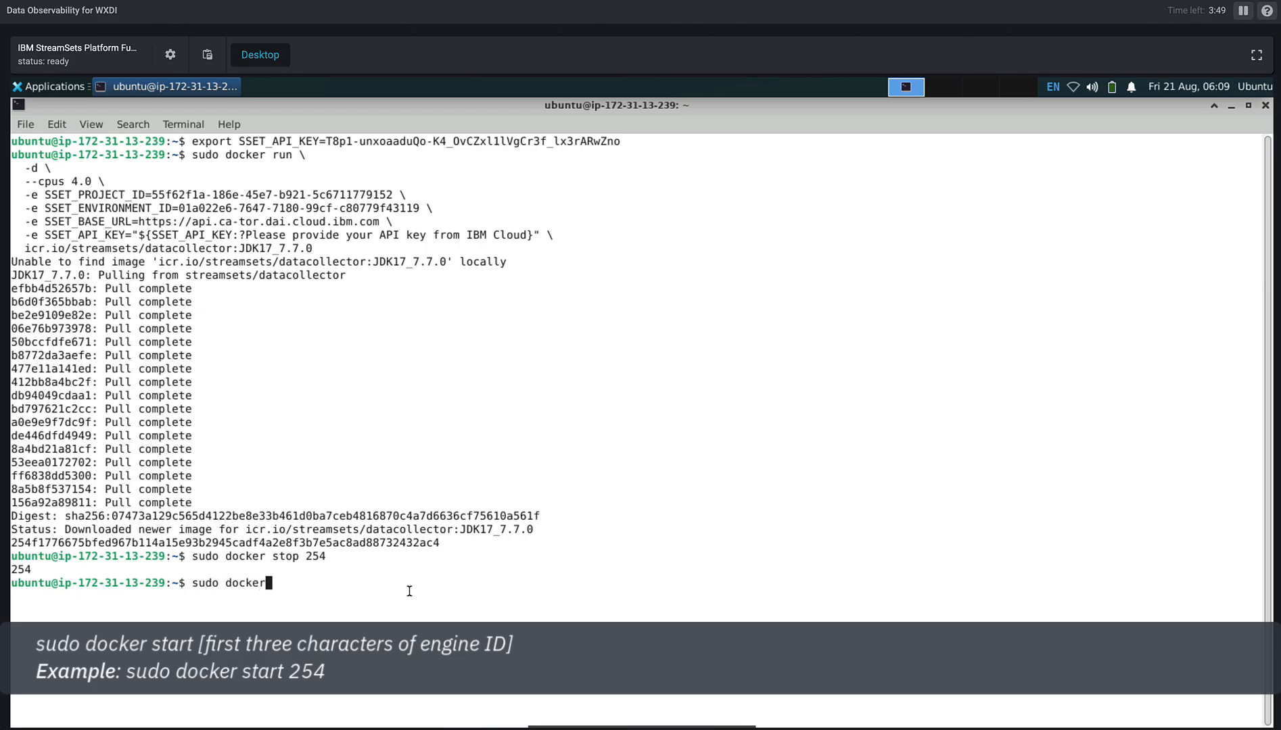
pyautogui.write(' start 254')
pyautogui.press('Return')
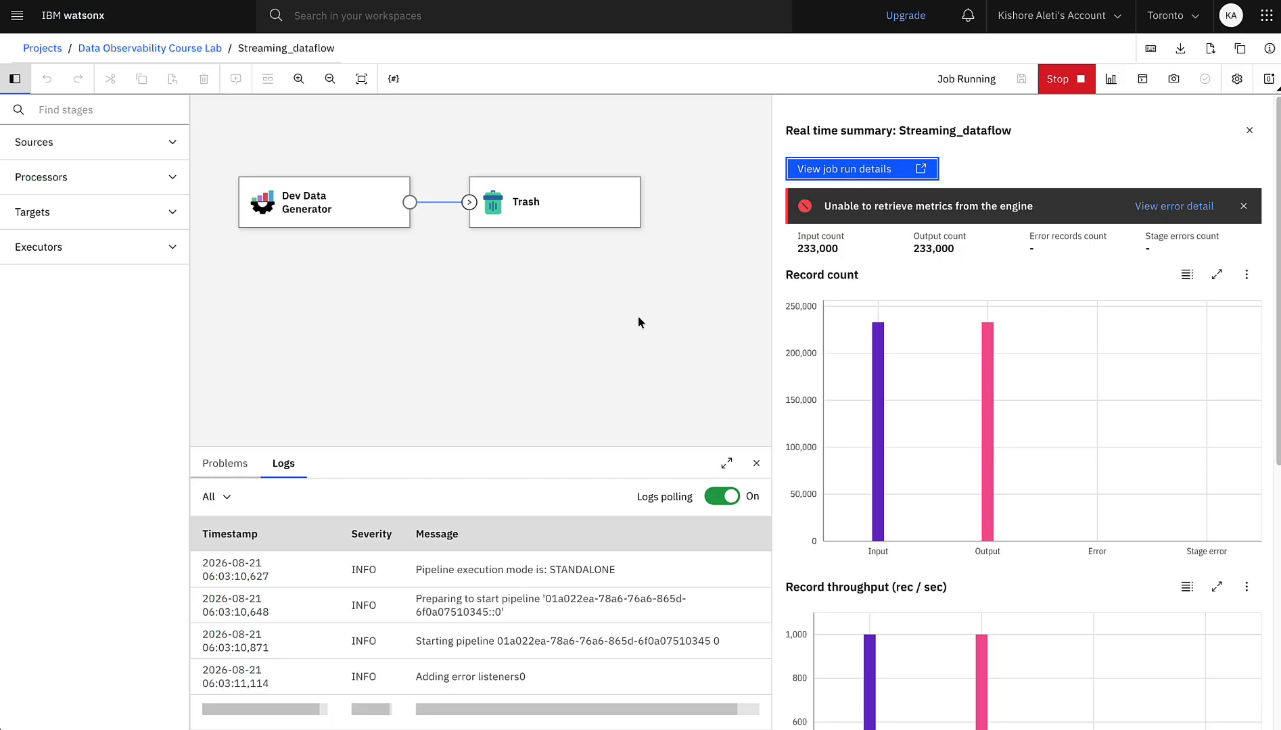
# Open the job run details from the Streaming_dataflow flow, and mark Streaming_flow_failed_alert as resolved in Data Observability
pyautogui.click(639, 319)
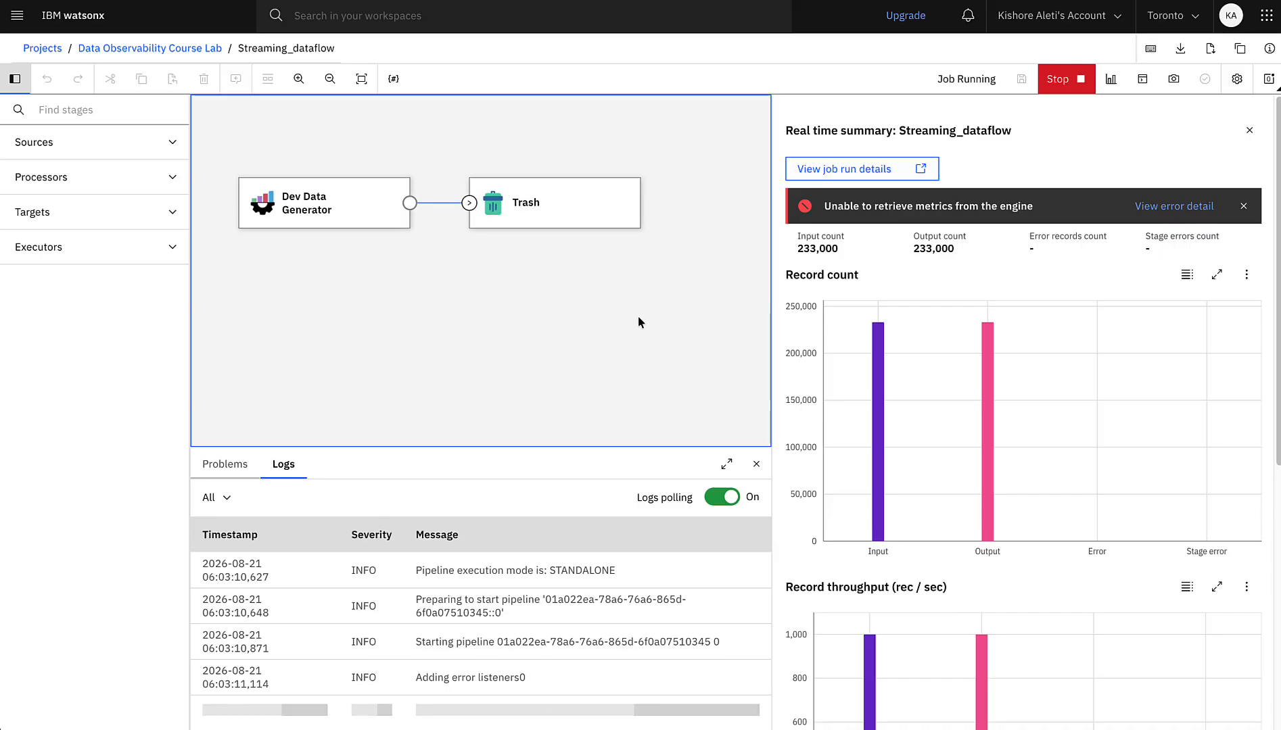
pyautogui.click(819, 177)
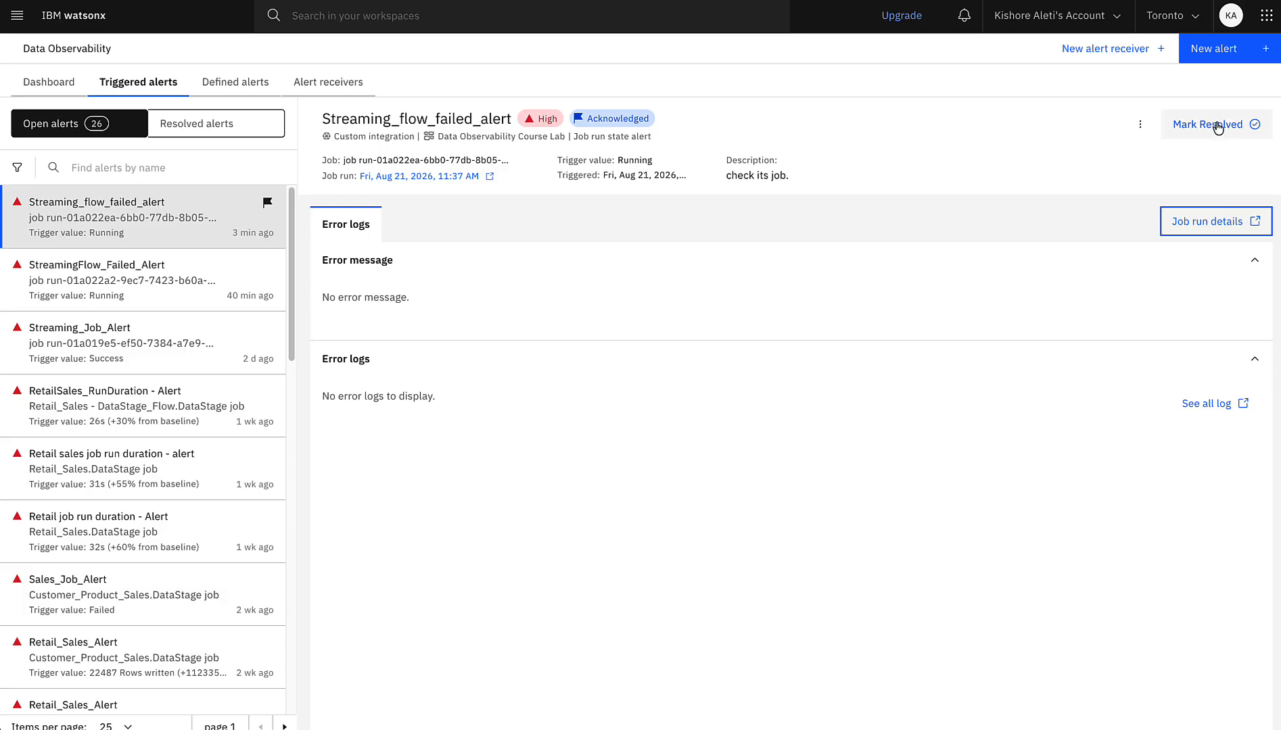
pyautogui.click(1217, 127)
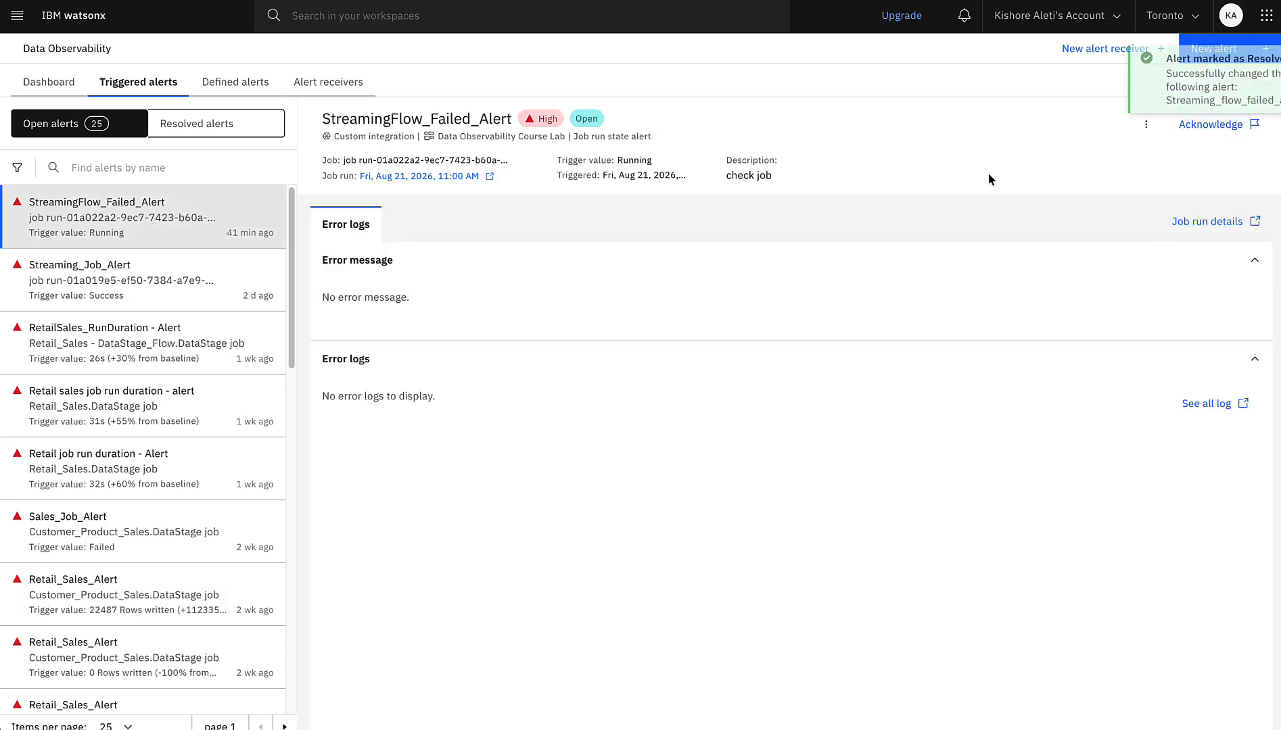